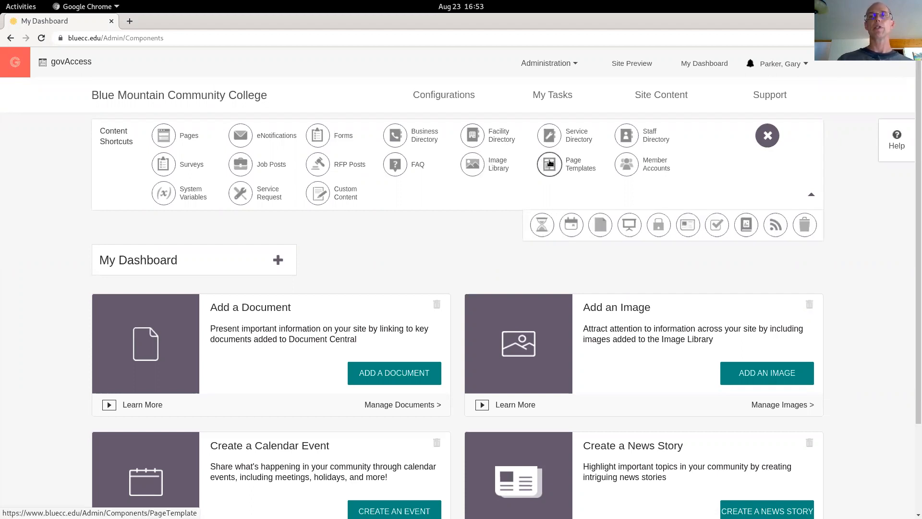
# Remove the Page Templates content shortcut and add it back at the end of the shortcut list
pyautogui.moveTo(549, 164); pyautogui.dragTo(566, 241)
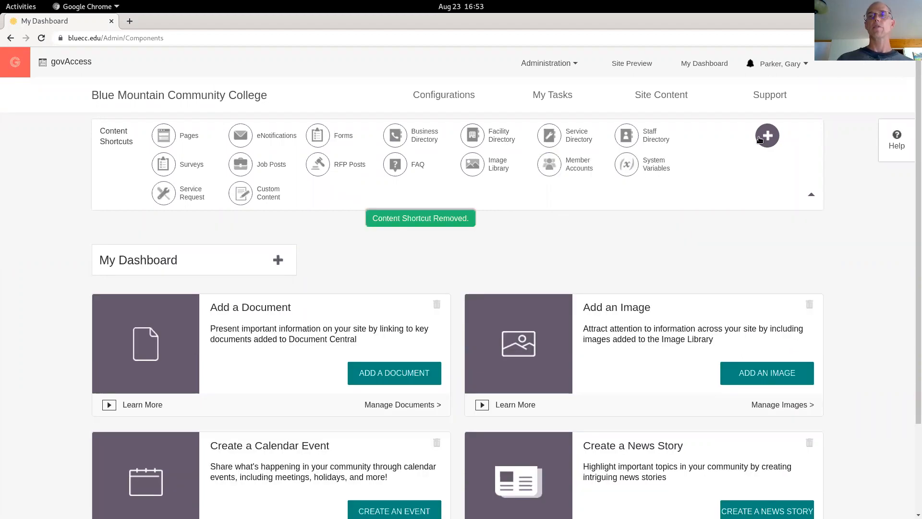
pyautogui.click(767, 136)
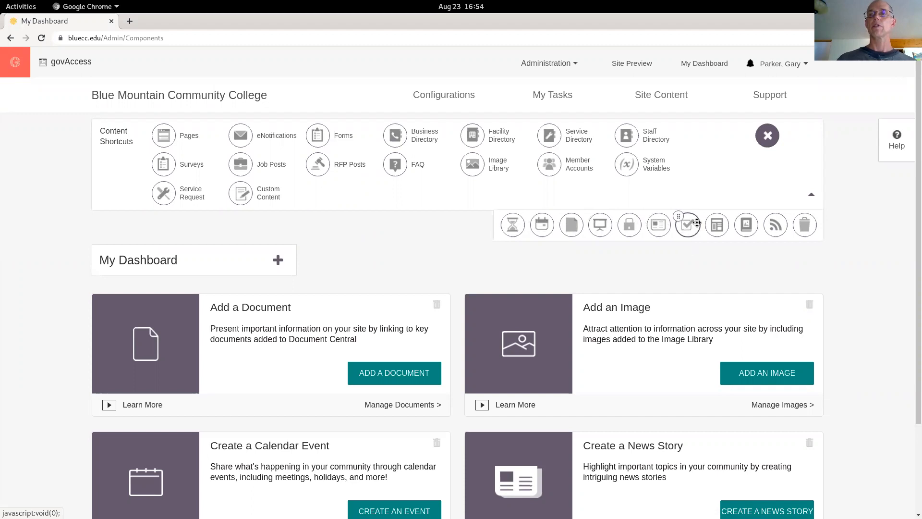
pyautogui.moveTo(715, 222); pyautogui.dragTo(433, 185)
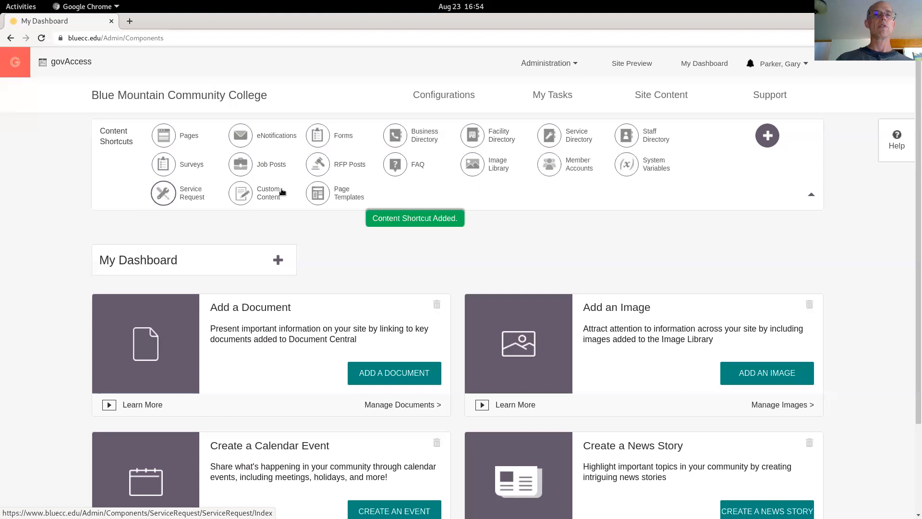
# Open the Pages list and search it for getting started
pyautogui.click(166, 138)
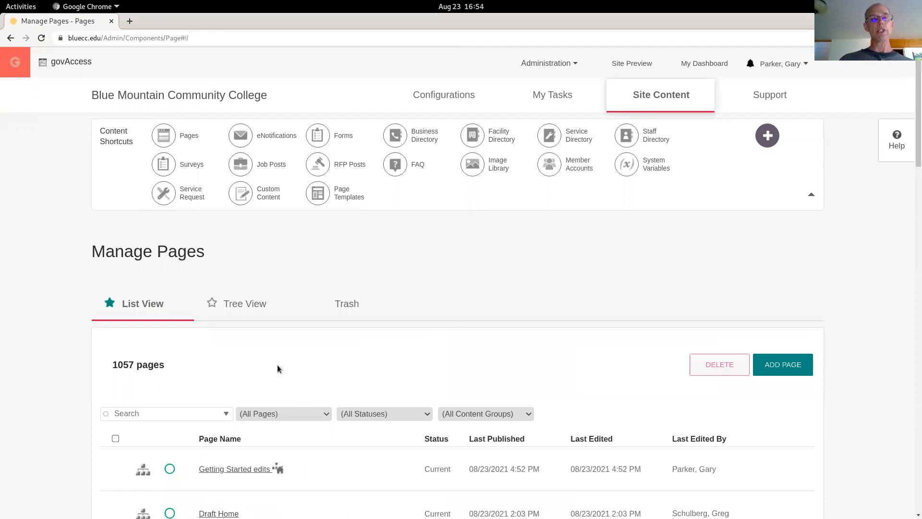
pyautogui.scroll(-5, 277, 368)
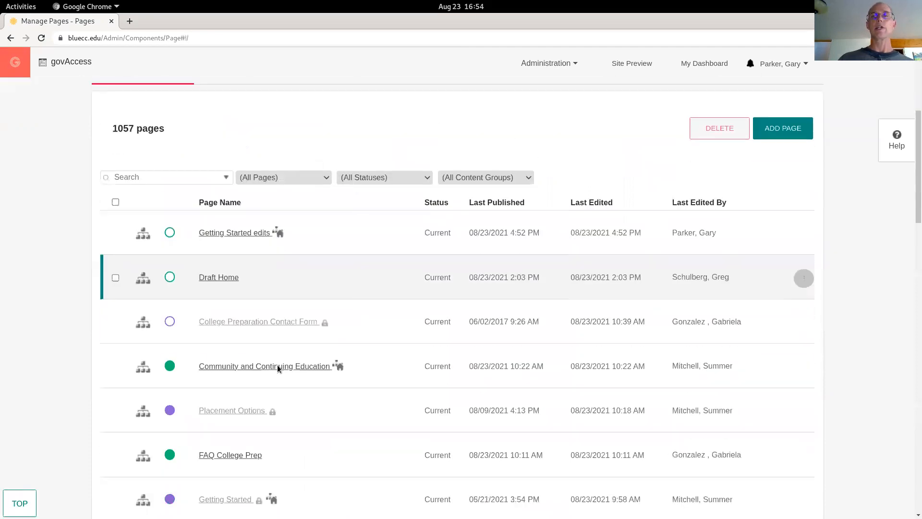
pyautogui.scroll(-2, 278, 367)
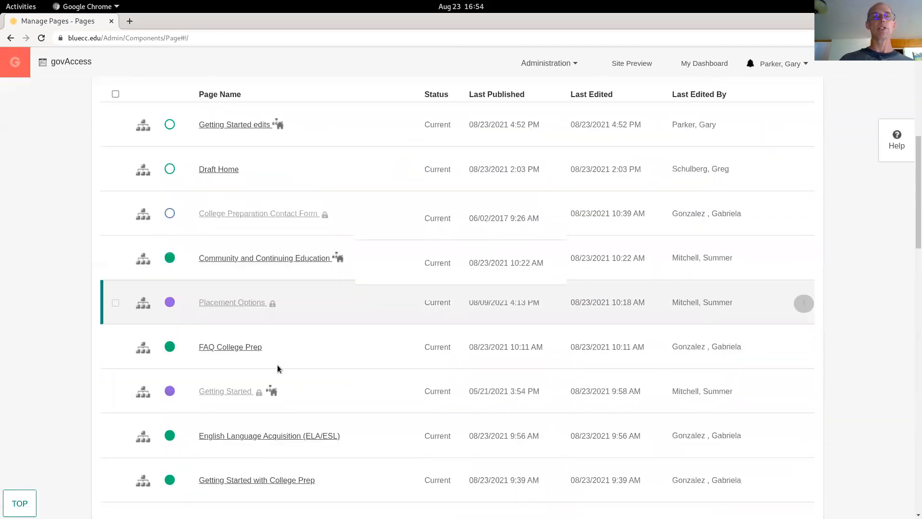
pyautogui.scroll(3, 277, 369)
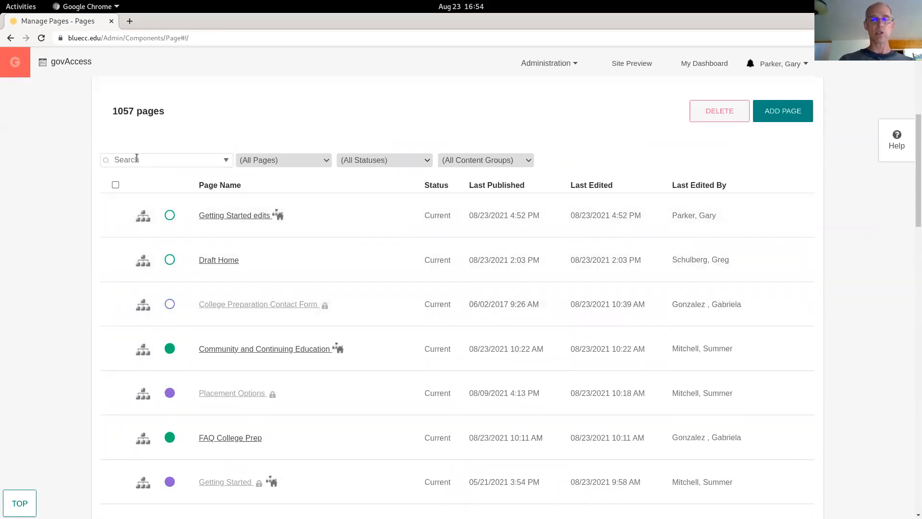
pyautogui.write('getting started')
pyautogui.press('Return')
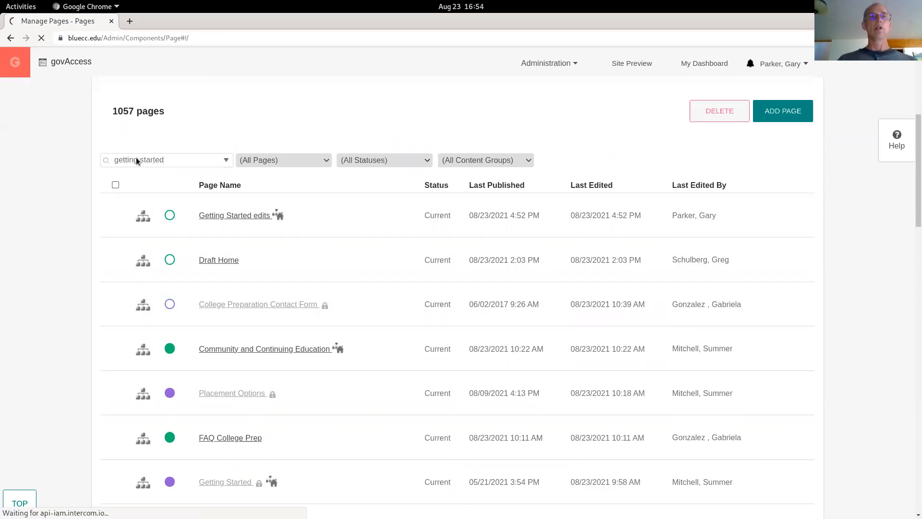
pyautogui.scroll(-5, 283, 396)
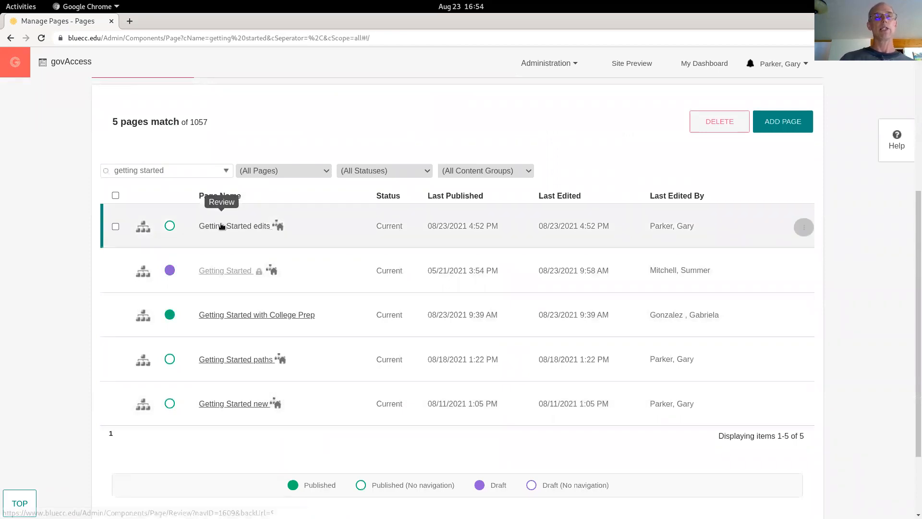
# Open the action menu of the Getting Started edits page and switch to the Tree View
pyautogui.click(804, 228)
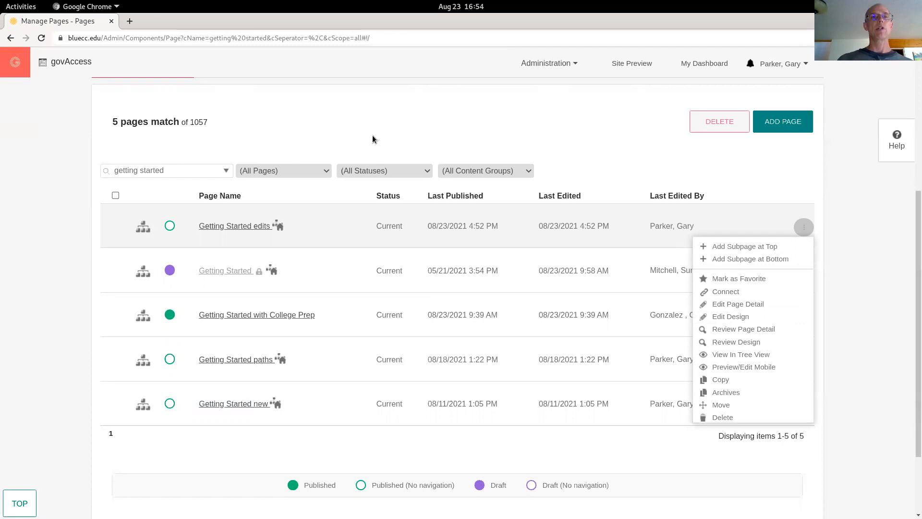
pyautogui.scroll(3, 372, 139)
pyautogui.click(240, 218)
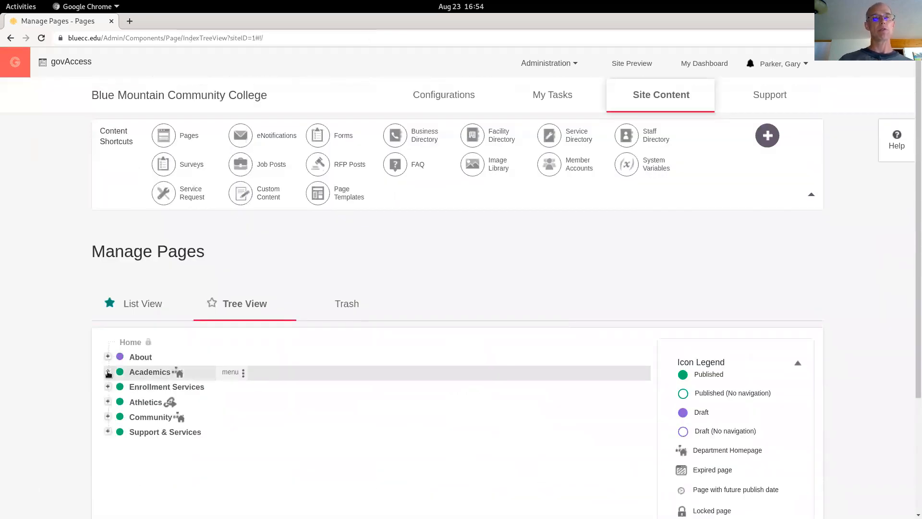
# Expand Academics and Credit for Prior Learning in the page tree and open the CPL: Criminal Justice page menu
pyautogui.click(108, 373)
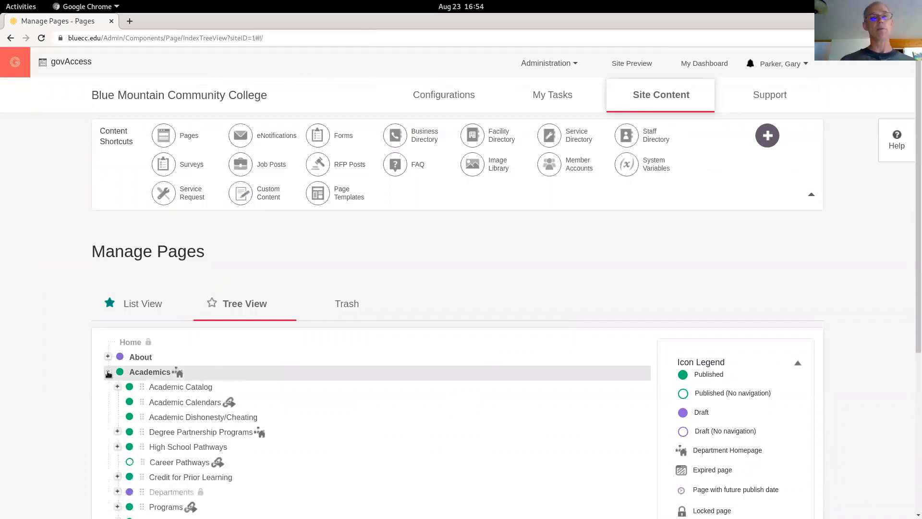
pyautogui.scroll(-5, 108, 373)
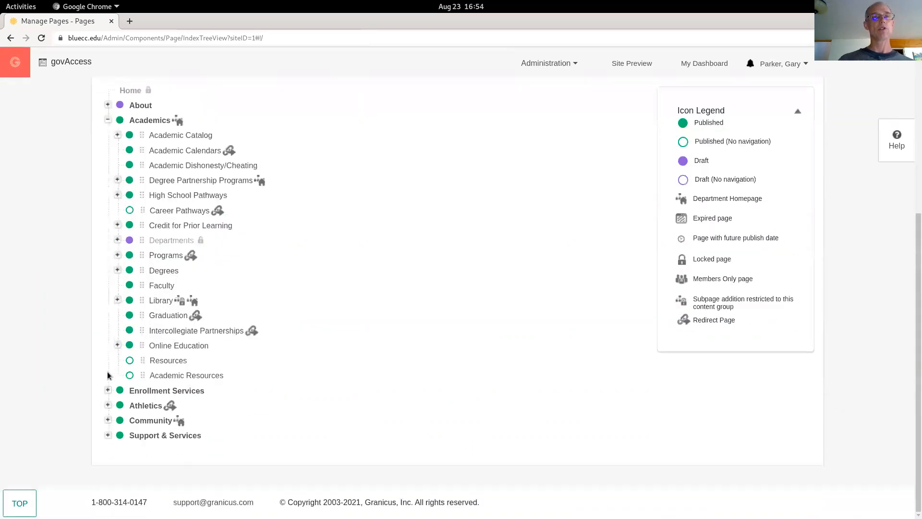
pyautogui.click(117, 225)
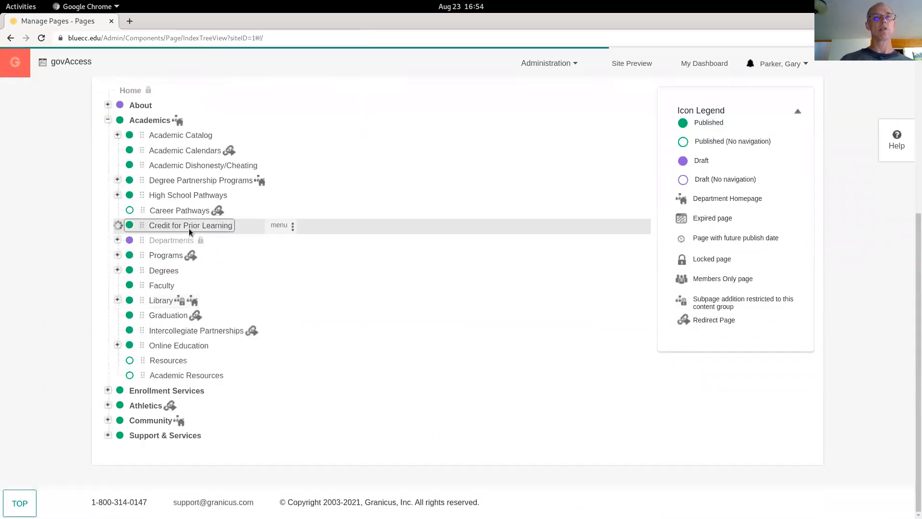
pyautogui.scroll(4, 230, 268)
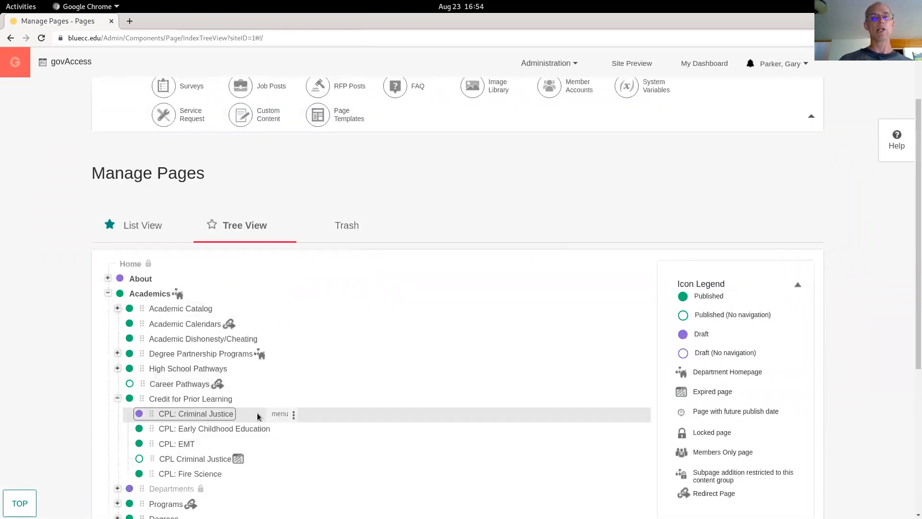
pyautogui.click(280, 415)
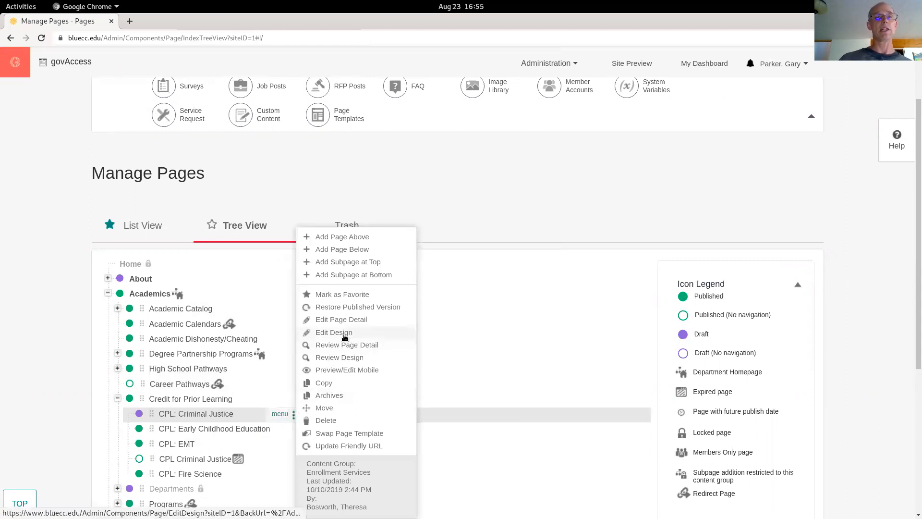
# Return to List View and review the Summary details of the Getting Started edits page
pyautogui.click(143, 226)
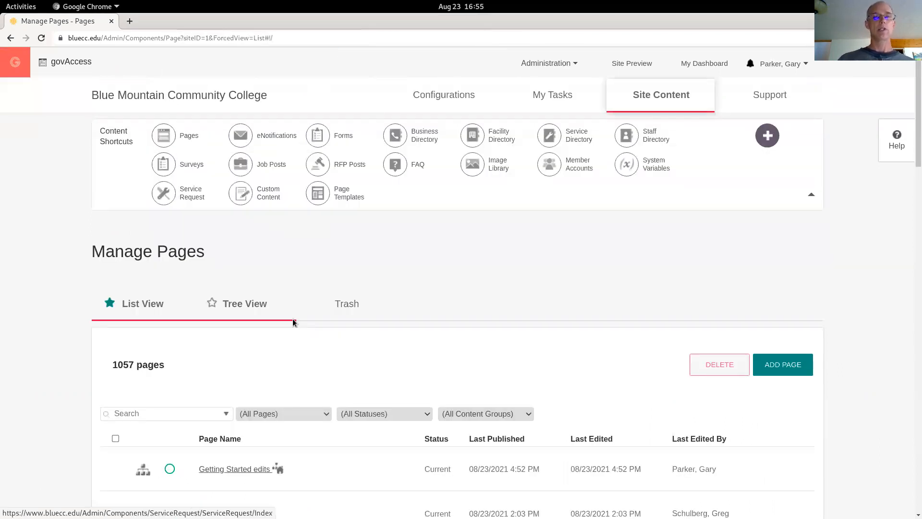
pyautogui.scroll(-3, 292, 318)
pyautogui.click(228, 312)
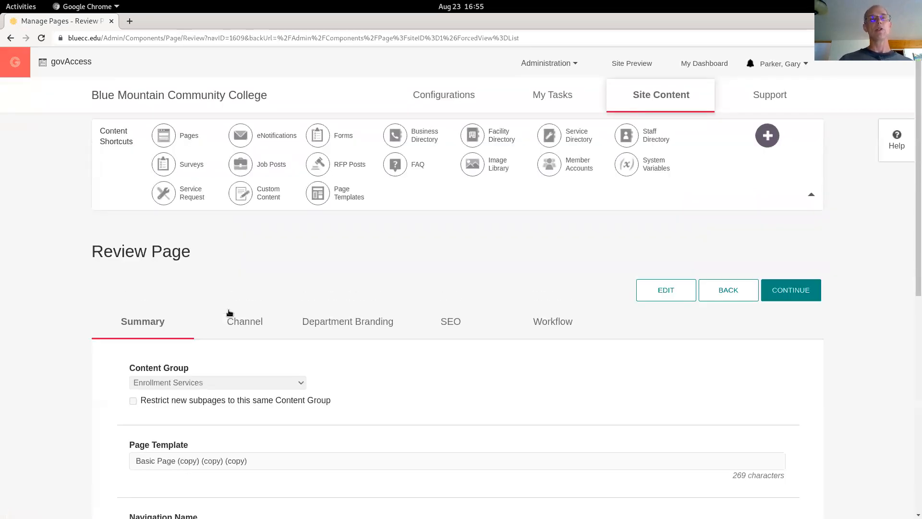
pyautogui.scroll(-5, 229, 312)
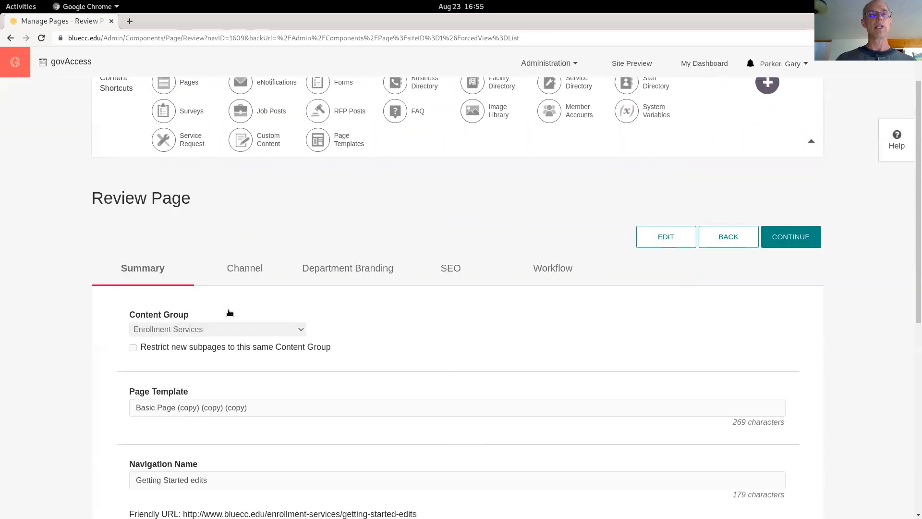
pyautogui.scroll(-4, 229, 313)
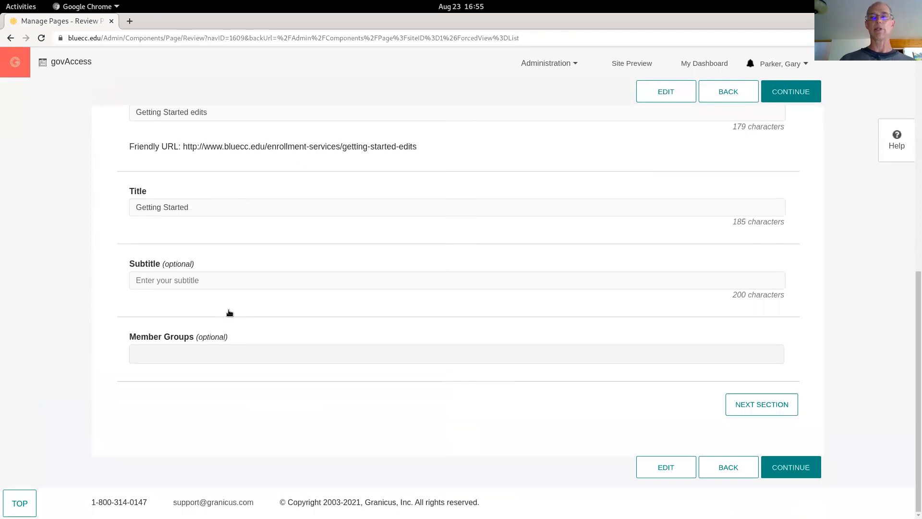
pyautogui.scroll(5, 229, 313)
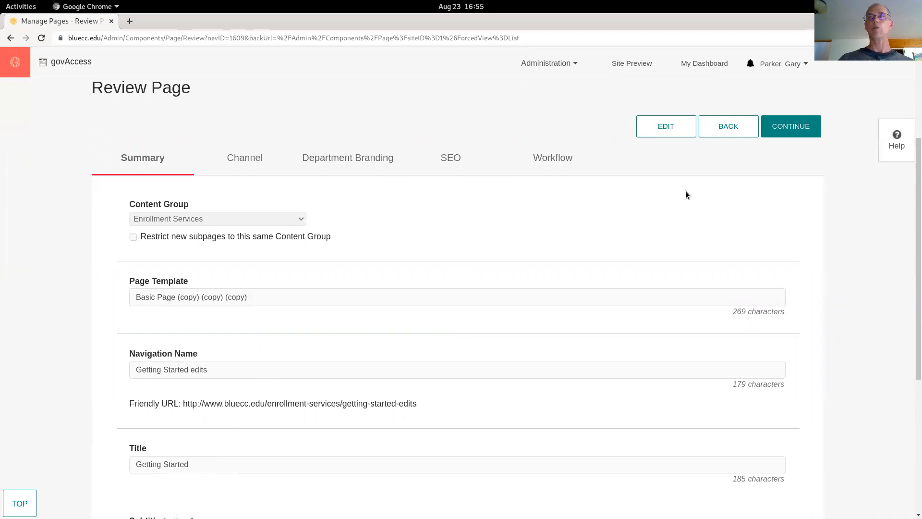
# Continue to the page's design review and switch it into edit mode
pyautogui.click(790, 130)
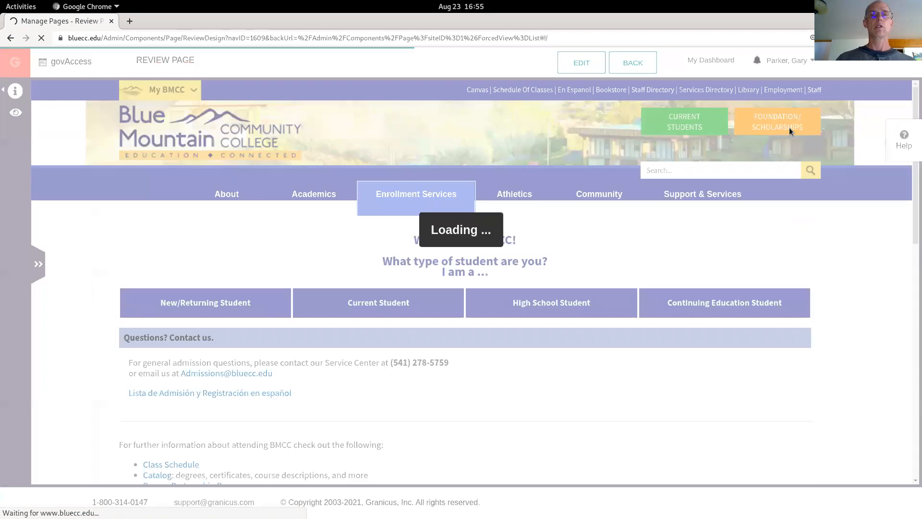
pyautogui.moveTo(353, 245)
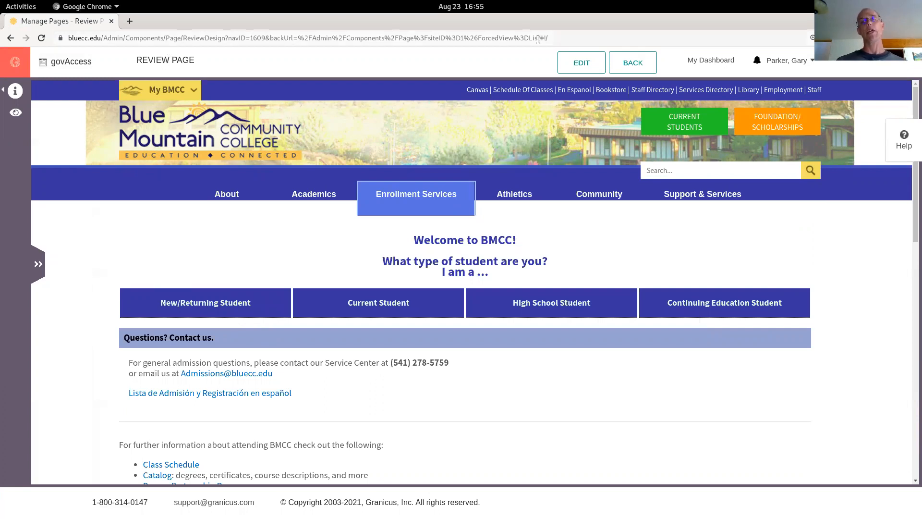
pyautogui.click(581, 62)
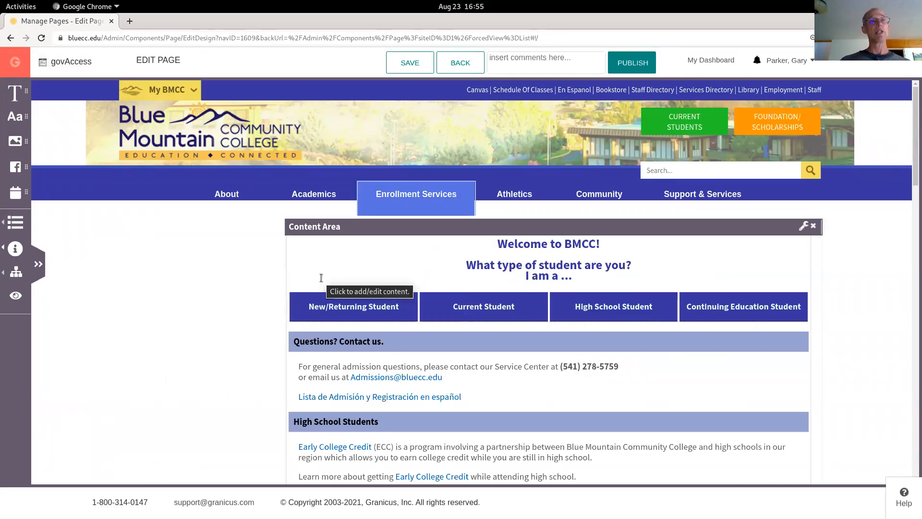
# Open the Widget Library, sort it by Frequently Used, and close it again
pyautogui.click(12, 224)
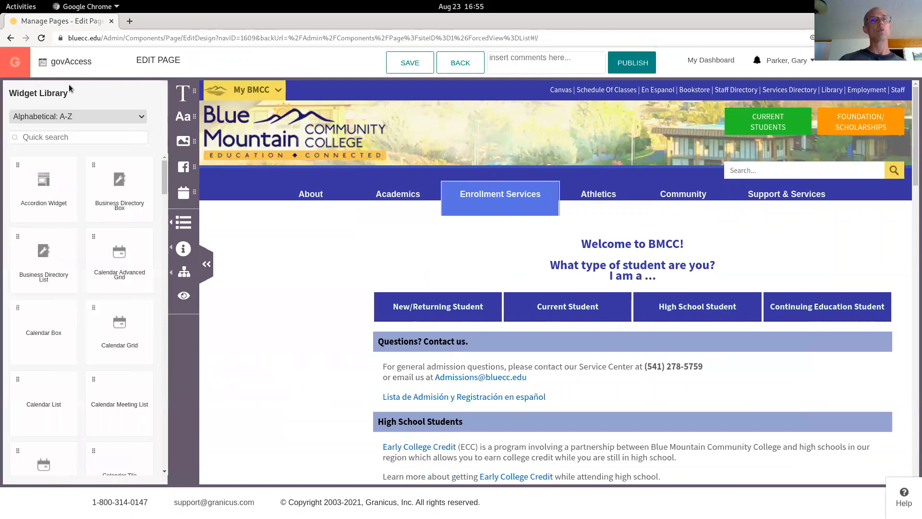
pyautogui.click(41, 120)
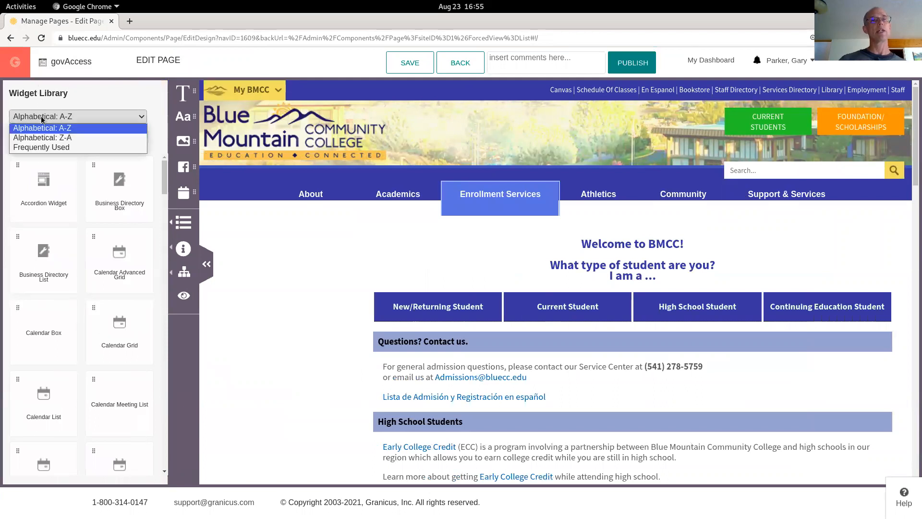
pyautogui.click(31, 146)
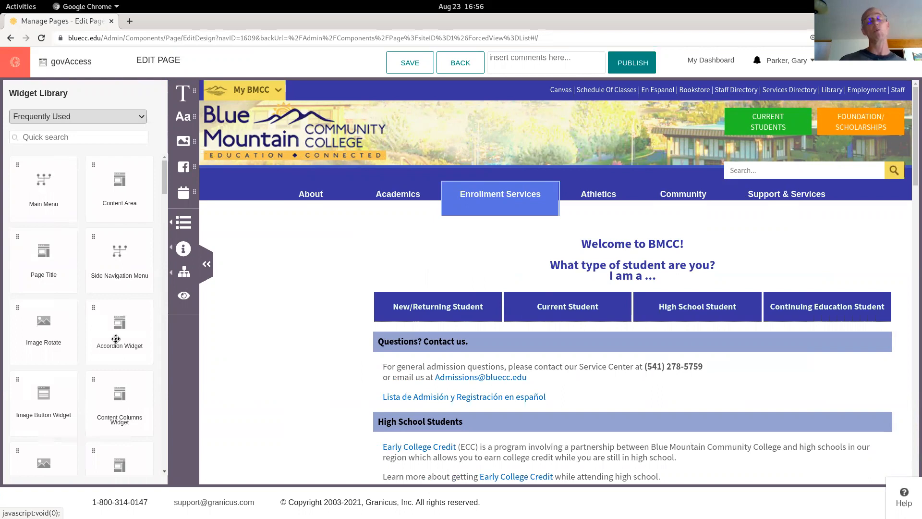
pyautogui.click(206, 265)
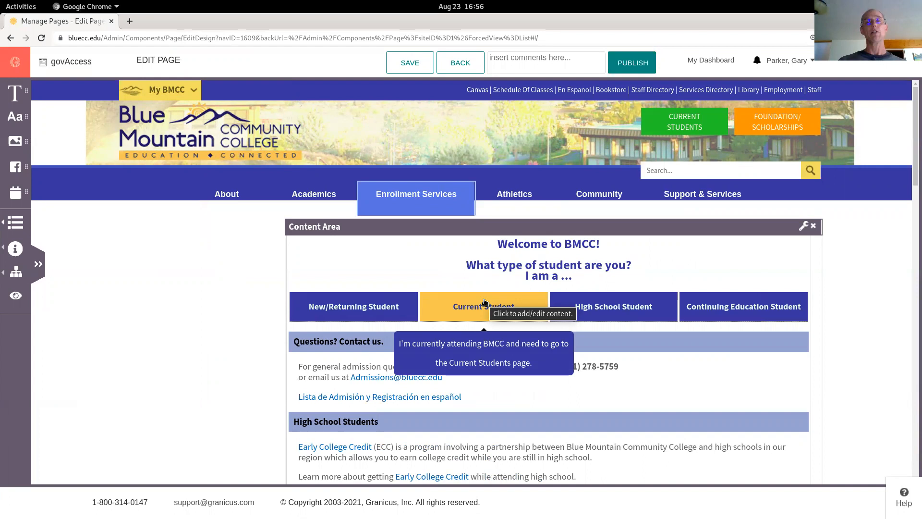
# Open the page's main content area for editing and scroll through its text
pyautogui.click(335, 304)
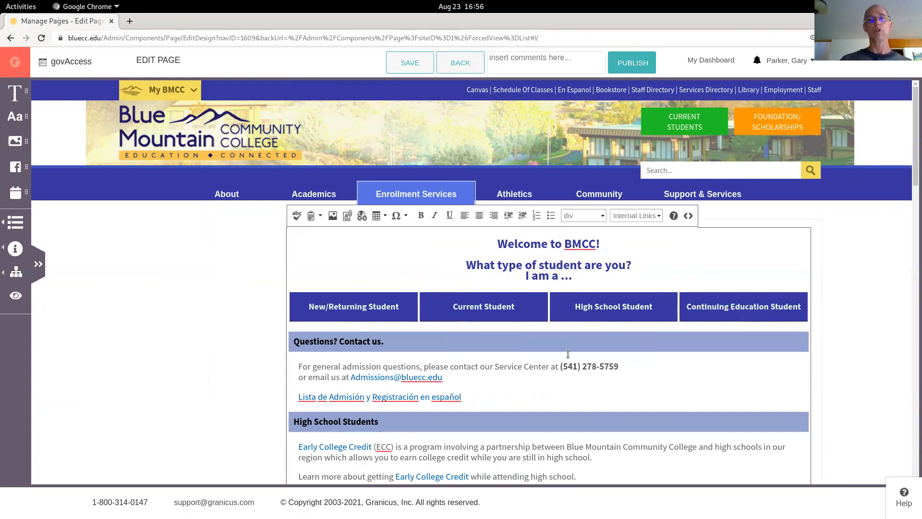
pyautogui.scroll(-1, 568, 353)
pyautogui.scroll(-5, 568, 354)
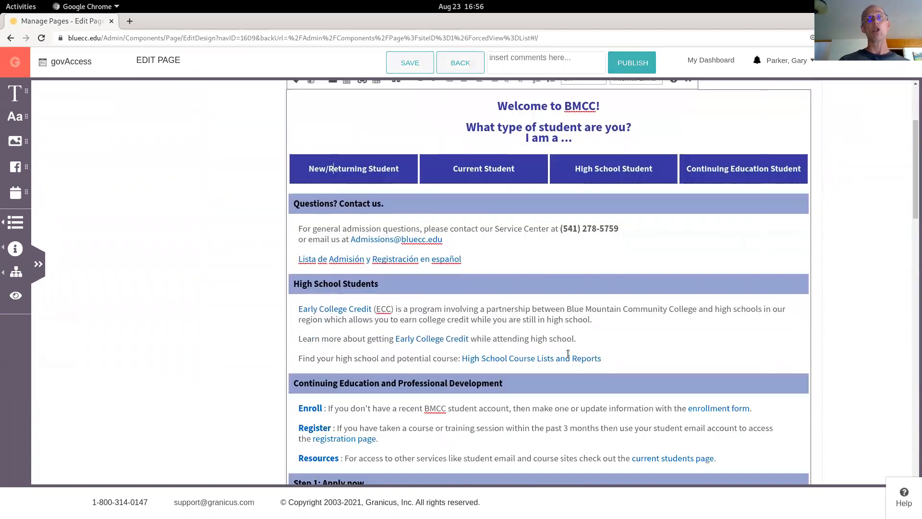
pyautogui.scroll(-5, 569, 356)
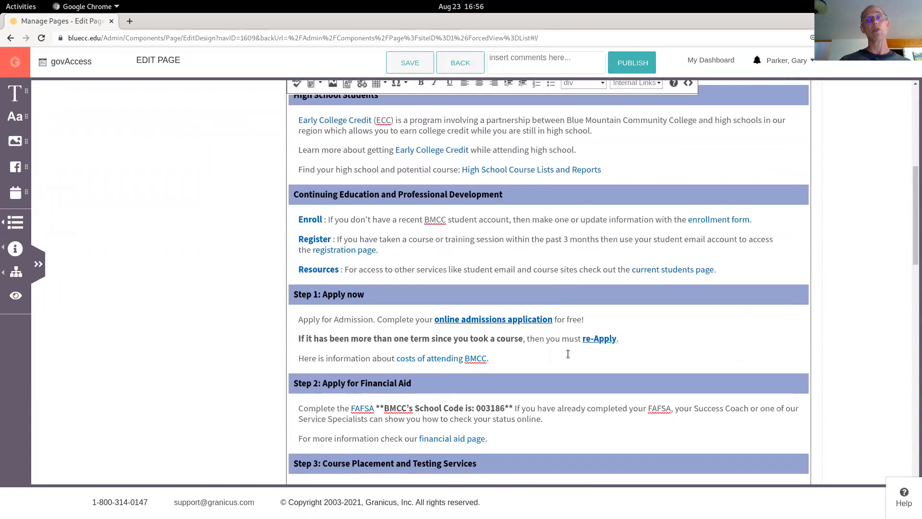
pyautogui.scroll(-2, 569, 356)
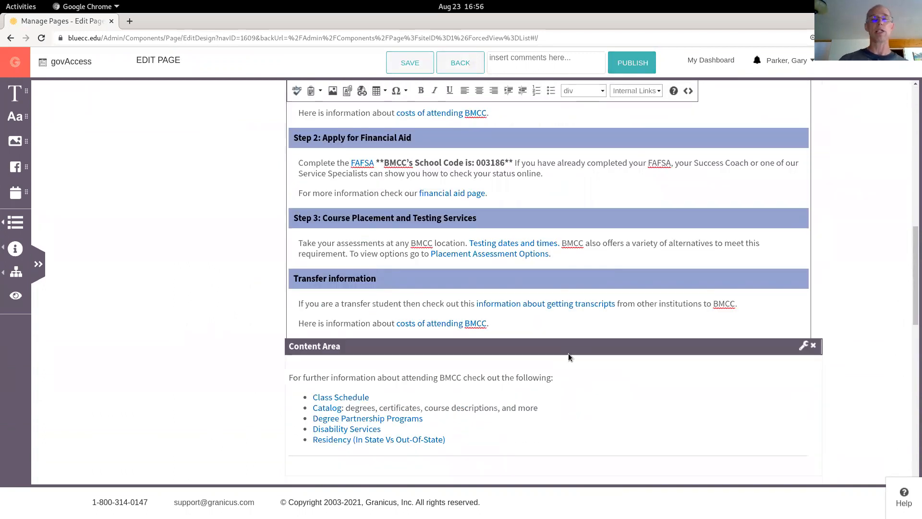
pyautogui.scroll(4, 569, 356)
pyautogui.scroll(7, 569, 356)
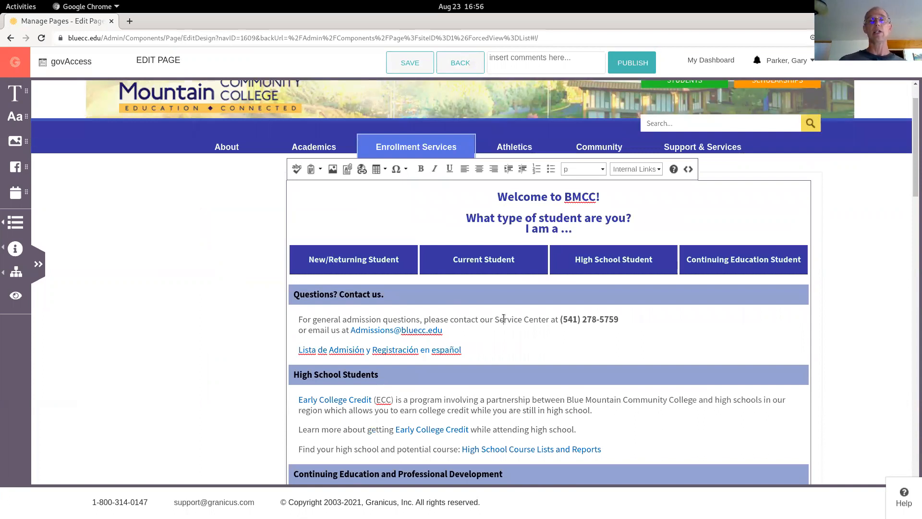
# Bold the word Service in the general admission questions sentence
pyautogui.hotkey('shift', 'Right')
pyautogui.hotkey('shift', 'Right')
pyautogui.hotkey('shift', 'Right')
pyautogui.hotkey('shift', 'Right')
pyautogui.hotkey('shift', 'Right')
pyautogui.hotkey('shift', 'Right')
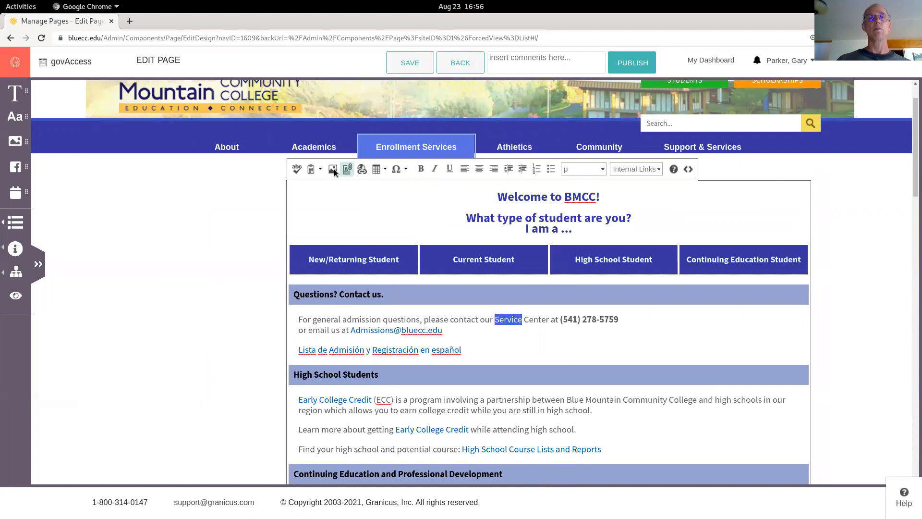
pyautogui.click(419, 169)
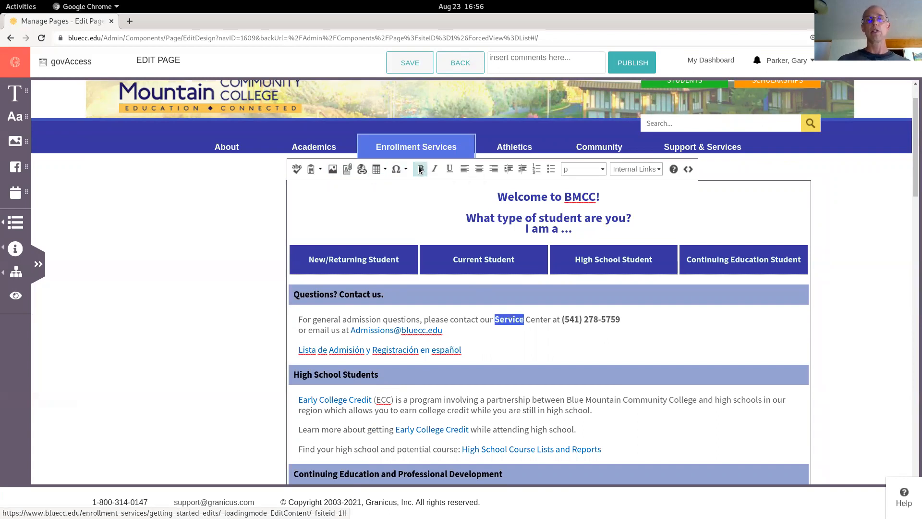
# Remove the bold formatting from the word Service and place the cursor after the Spanish admission link
pyautogui.click(419, 169)
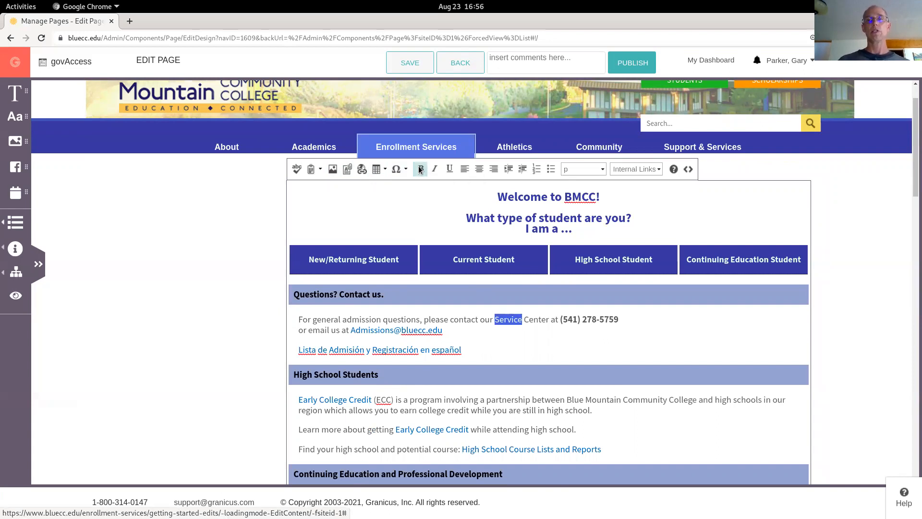
pyautogui.click(491, 351)
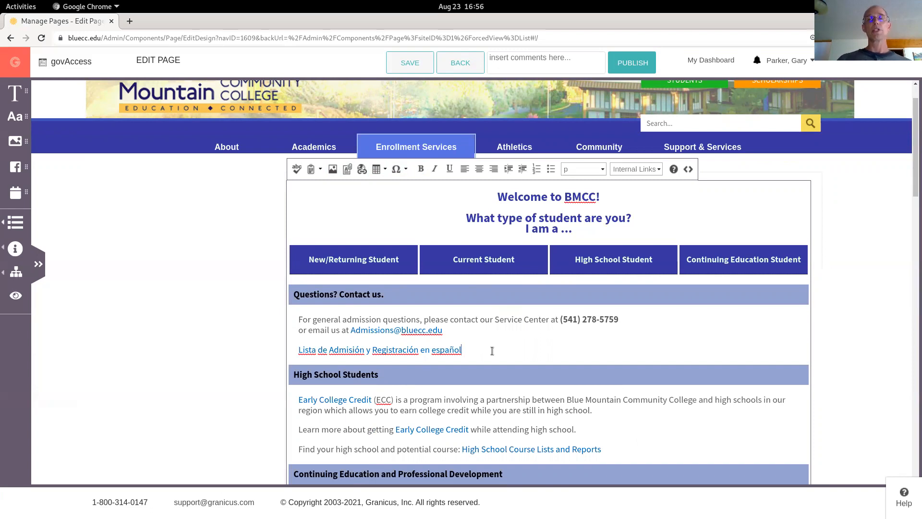
pyautogui.moveTo(603, 259)
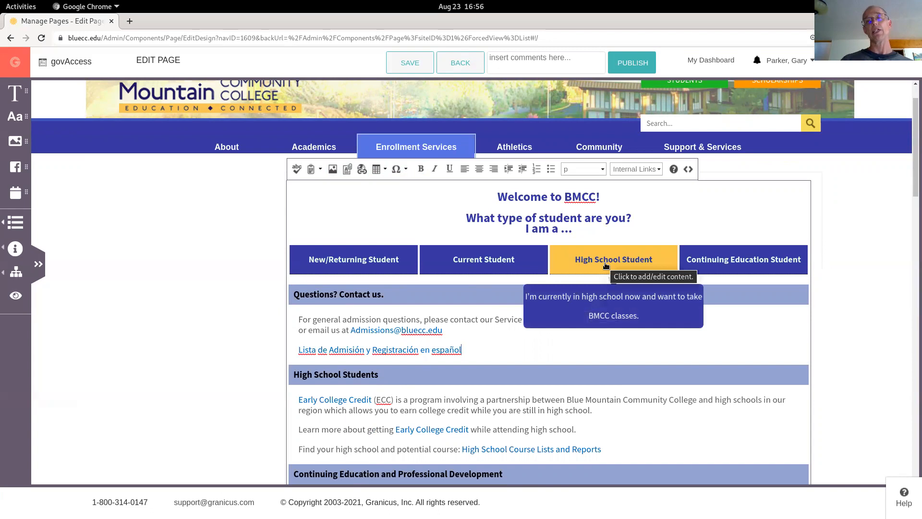
pyautogui.click(462, 350)
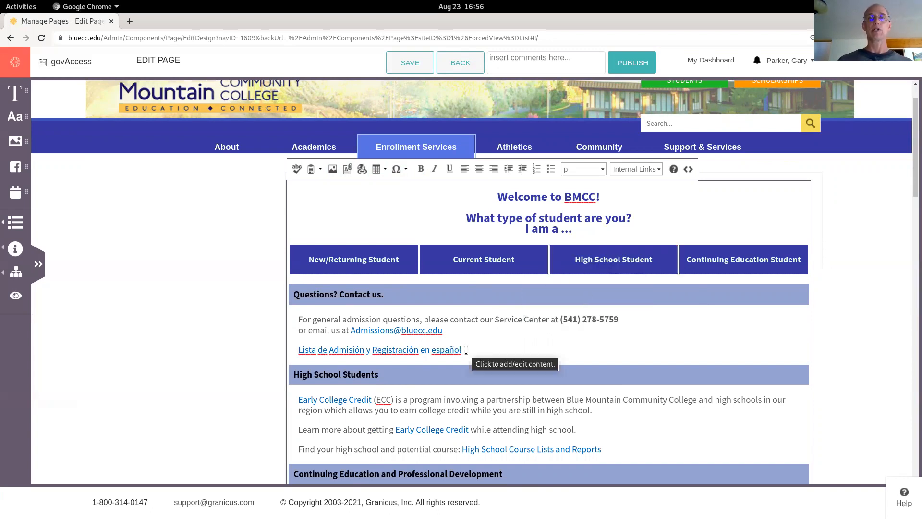
# Examine the content area's HTML source code, selecting a few class names and words, then return to design view
pyautogui.click(688, 169)
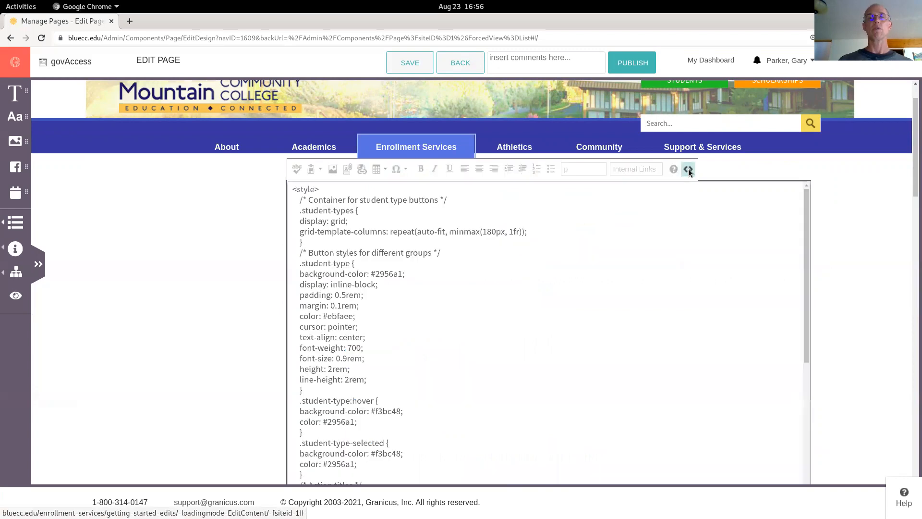
pyautogui.scroll(-20, 451, 353)
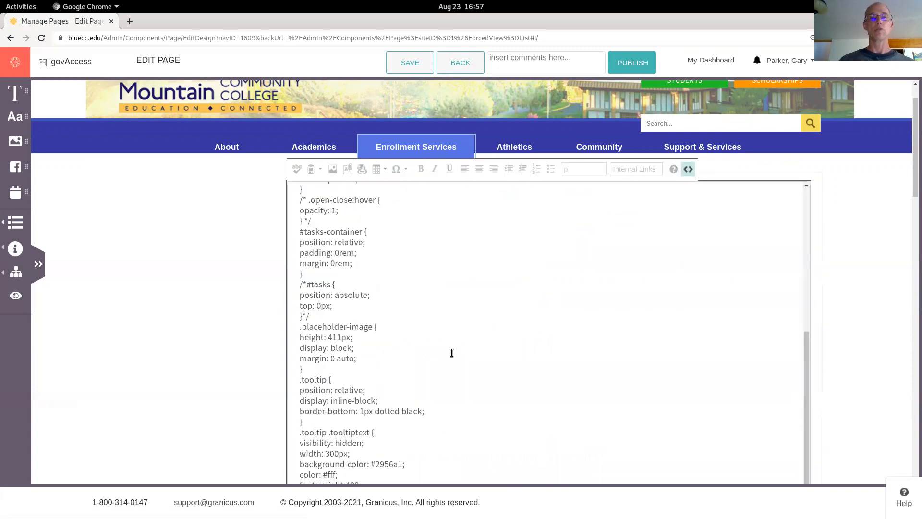
pyautogui.scroll(-11, 451, 352)
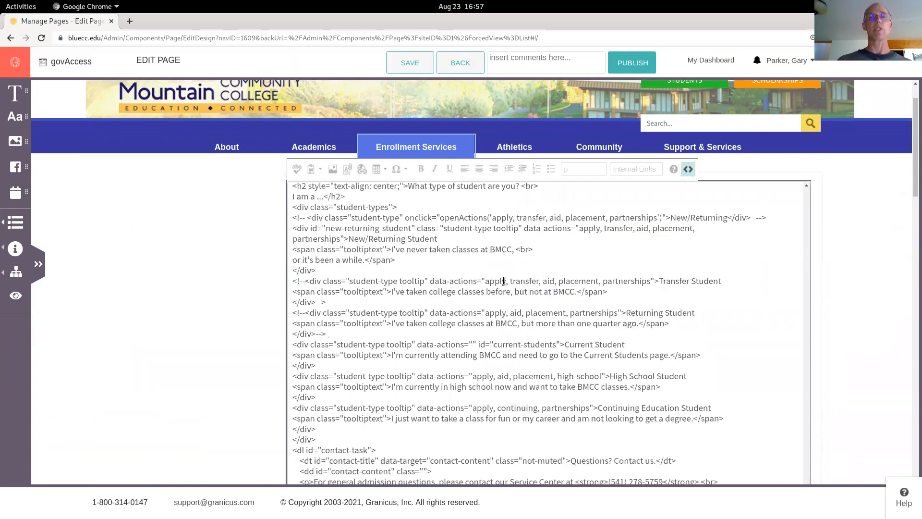
pyautogui.doubleClick(414, 281)
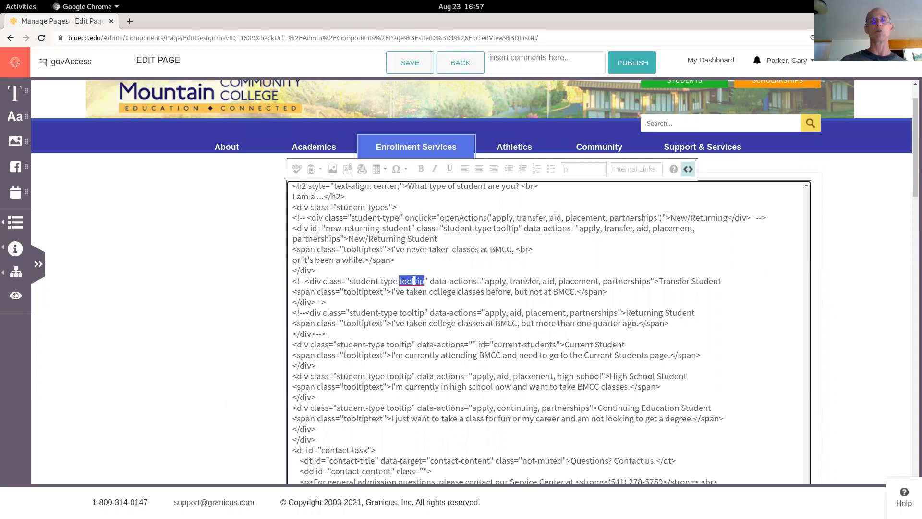
pyautogui.doubleClick(359, 292)
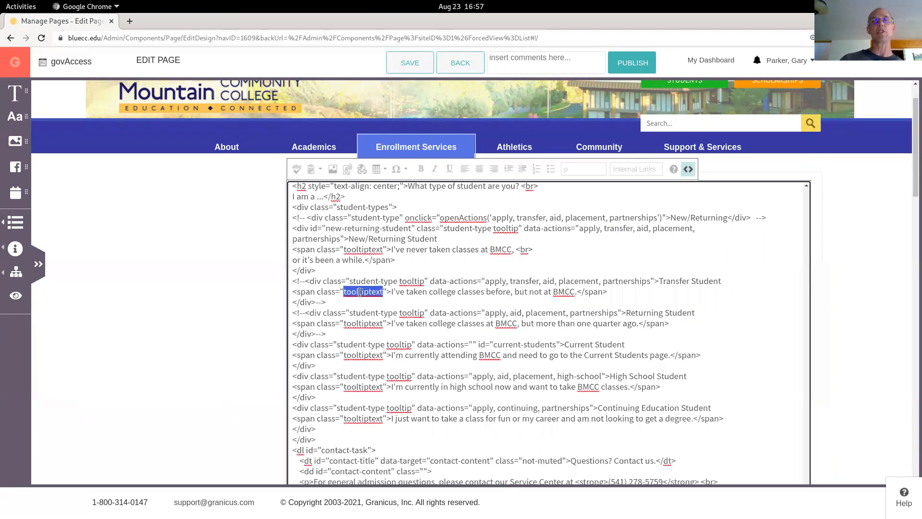
pyautogui.doubleClick(448, 292)
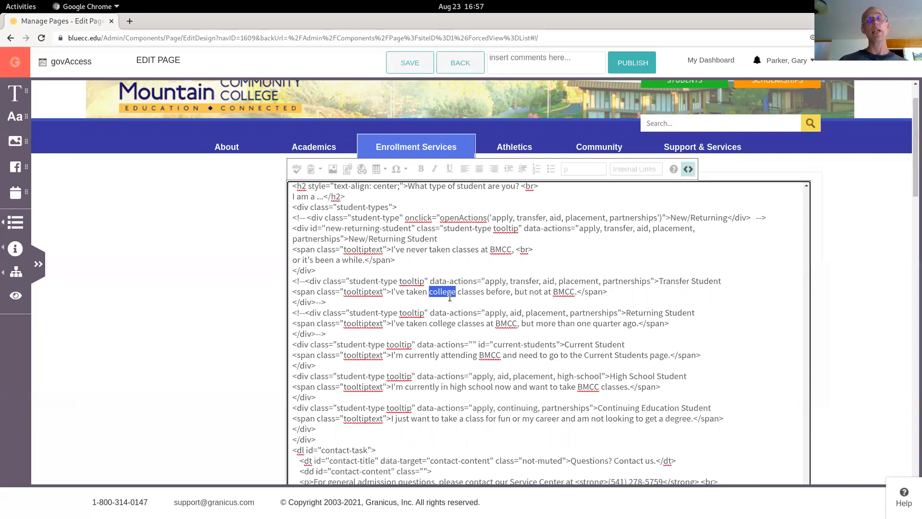
pyautogui.click(687, 172)
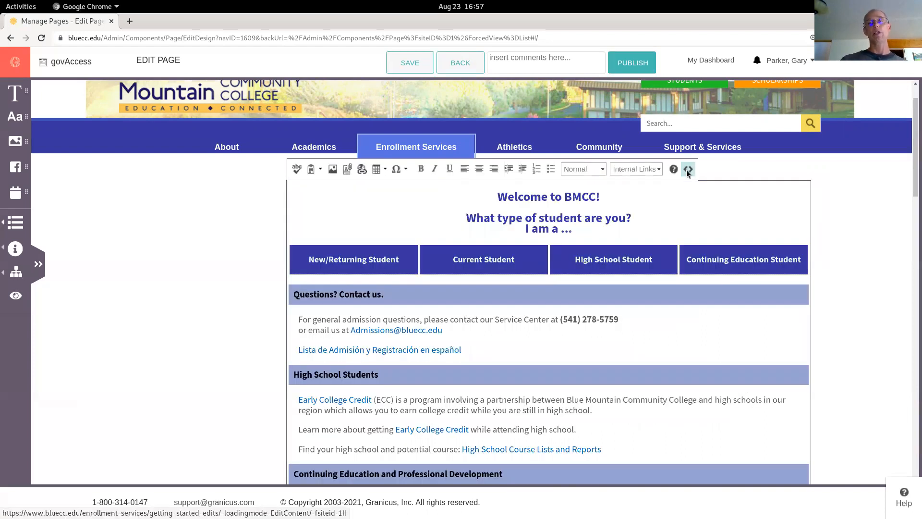
# Review the content area in design view, briefly toggling the HTML source on and off
pyautogui.scroll(-3, 600, 351)
pyautogui.scroll(-1, 600, 350)
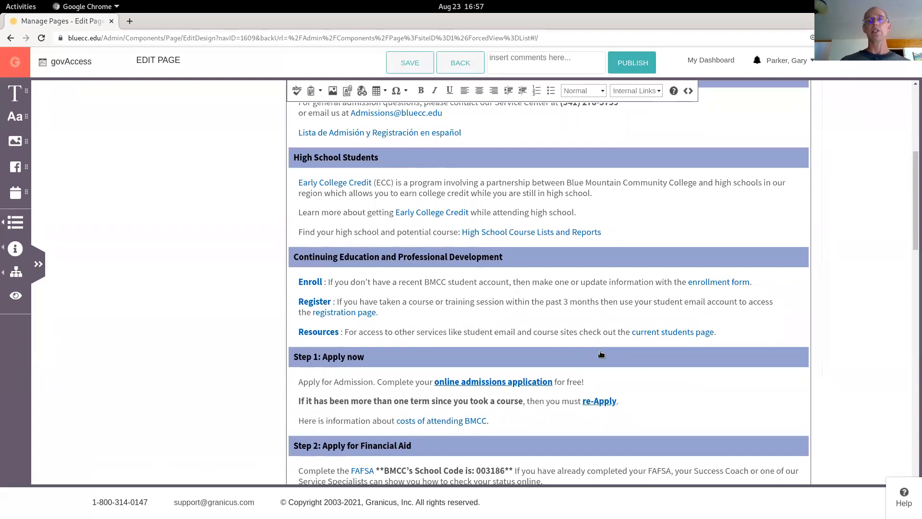
pyautogui.scroll(3, 600, 354)
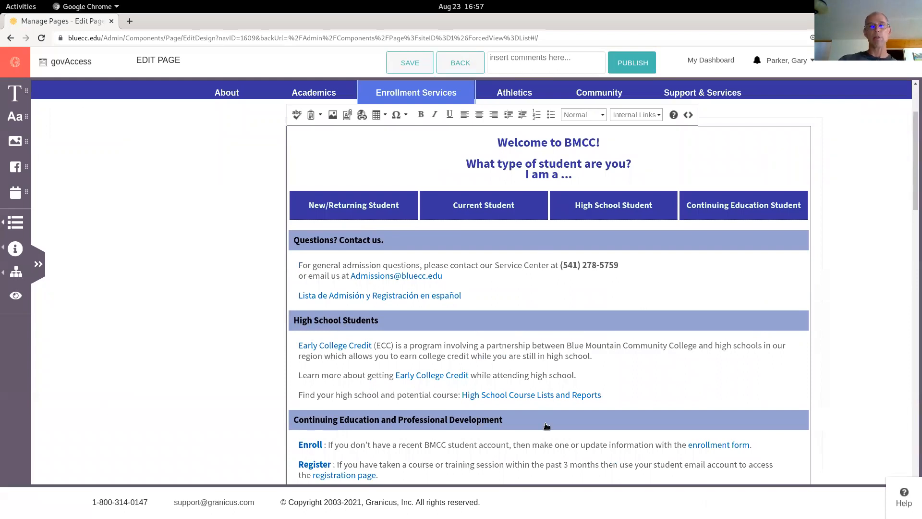
pyautogui.click(688, 116)
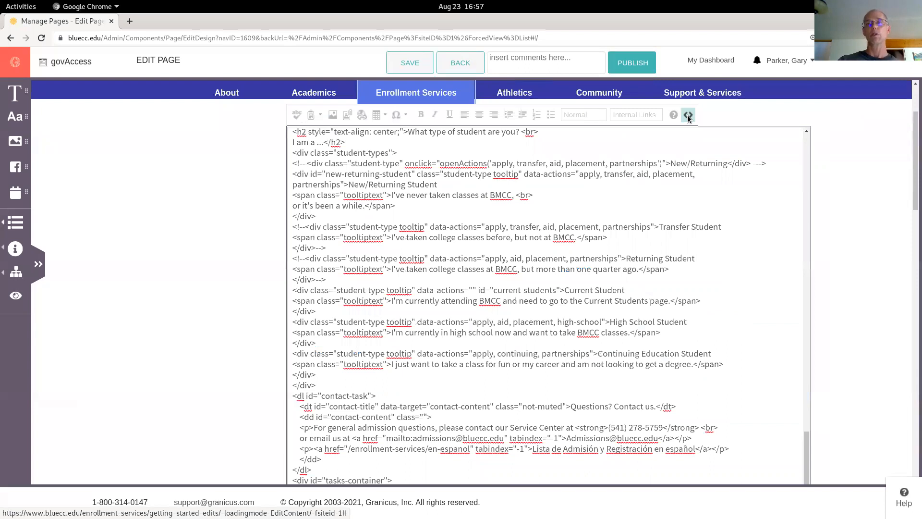
pyautogui.click(687, 116)
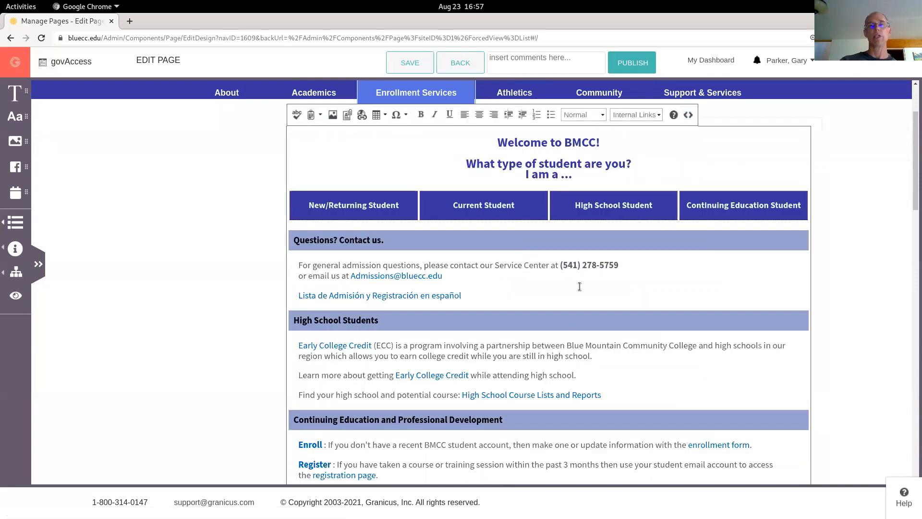
pyautogui.scroll(-3, 579, 287)
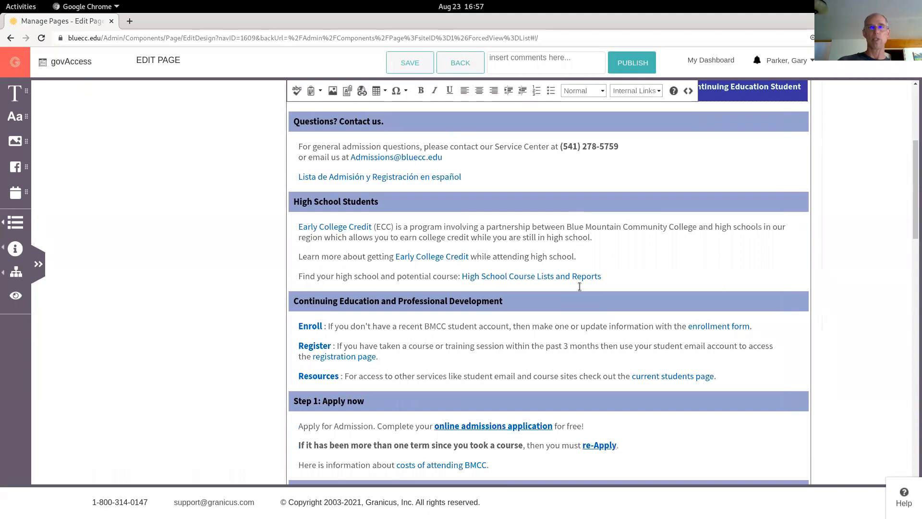
pyautogui.scroll(3, 579, 287)
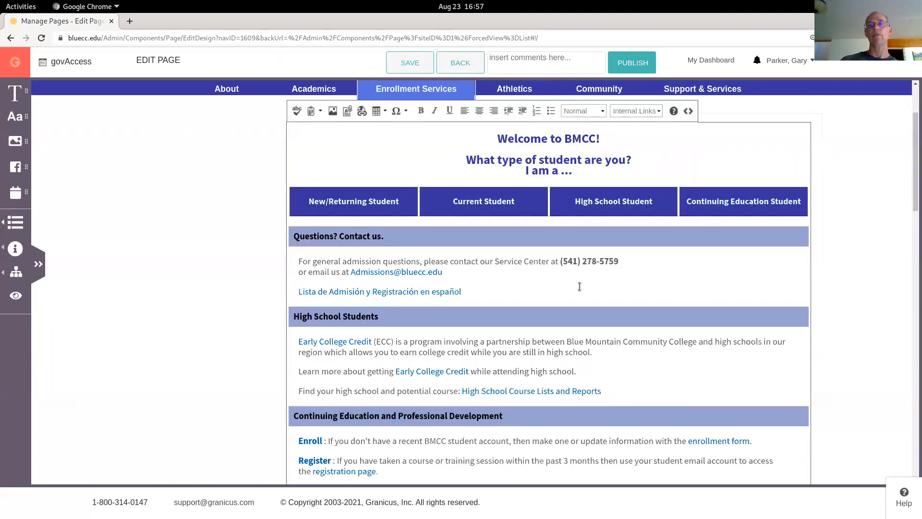
# Leave inline editing of the content area and open the Widget Library
pyautogui.click(864, 240)
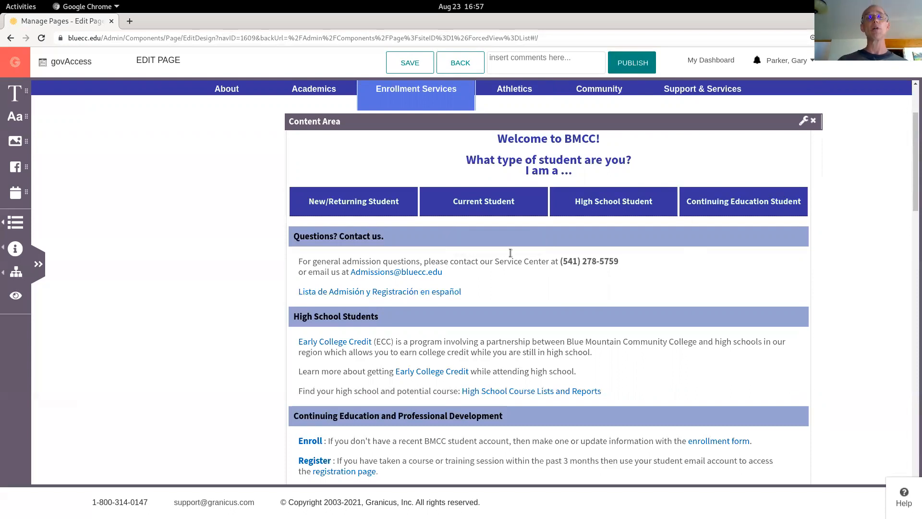
pyautogui.click(15, 222)
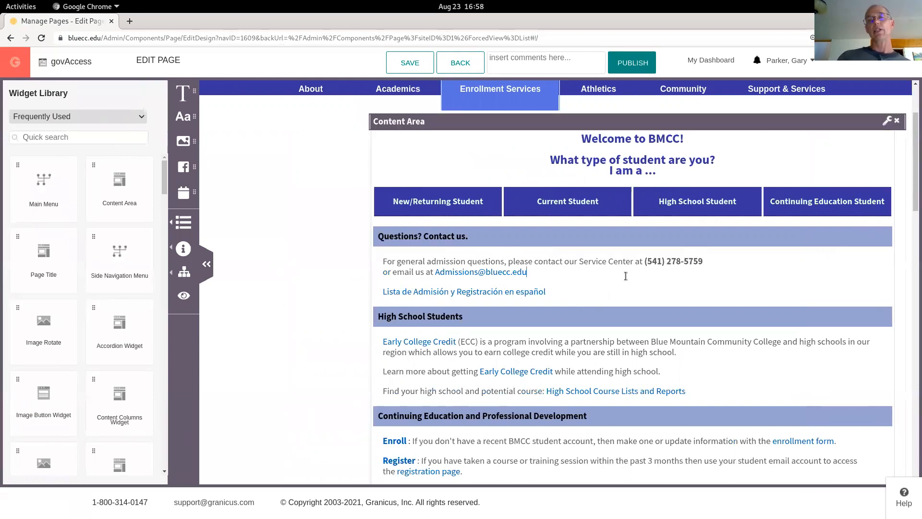
# Open the Content Area widget's full editor dialog through its settings
pyautogui.doubleClick(548, 263)
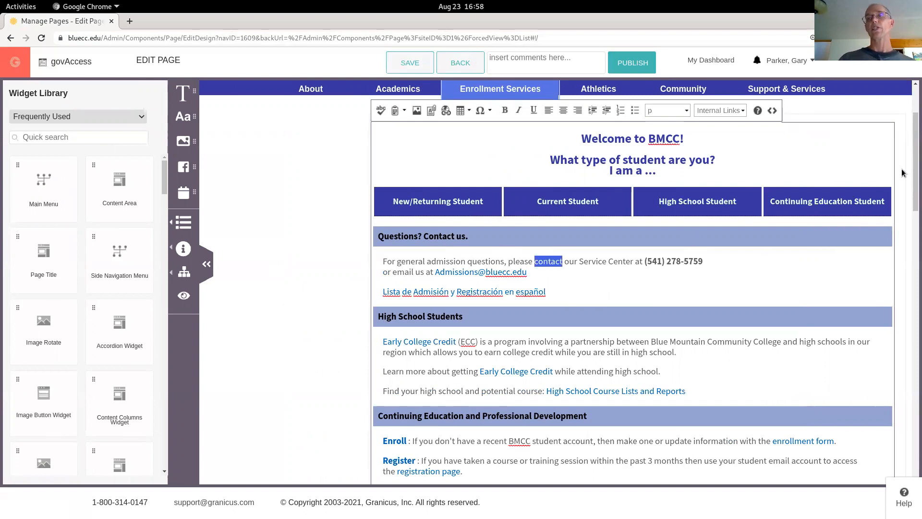
pyautogui.click(302, 264)
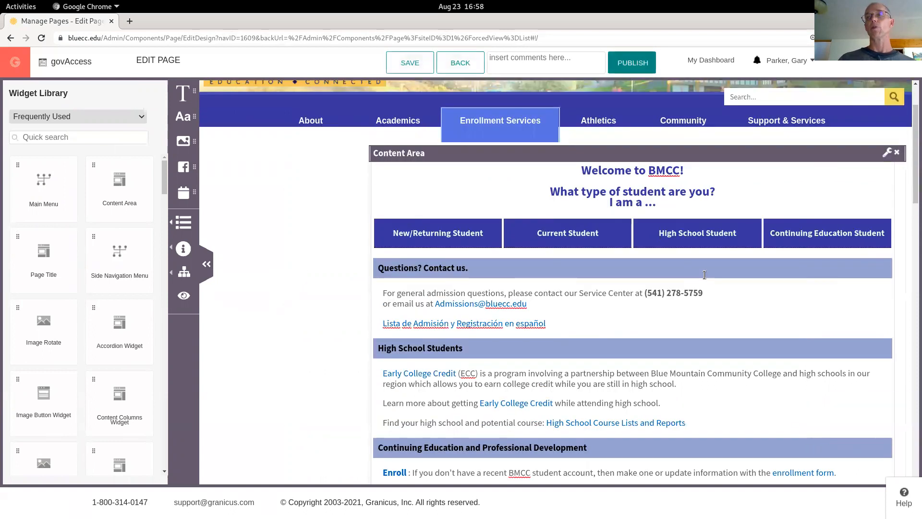
pyautogui.scroll(2, 889, 179)
pyautogui.click(886, 178)
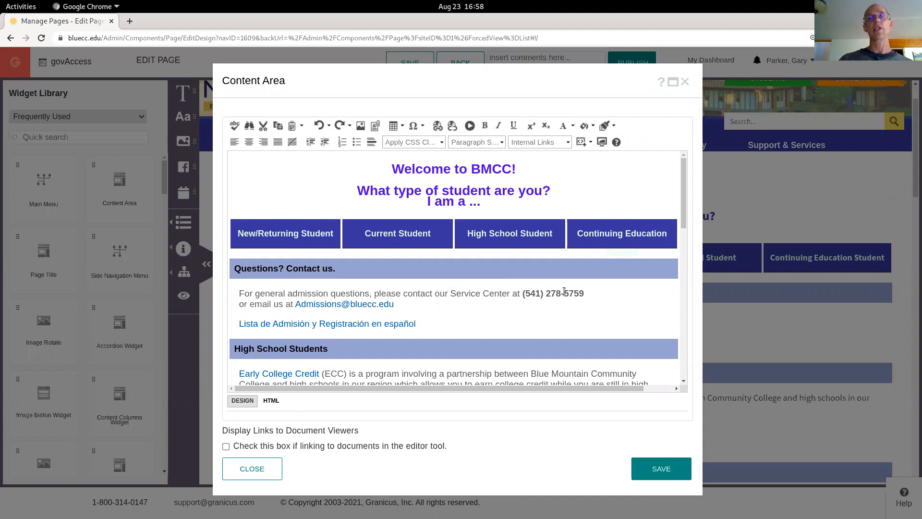
# Browse the Internal Links page tree by expanding Main Site in the editor
pyautogui.click(543, 143)
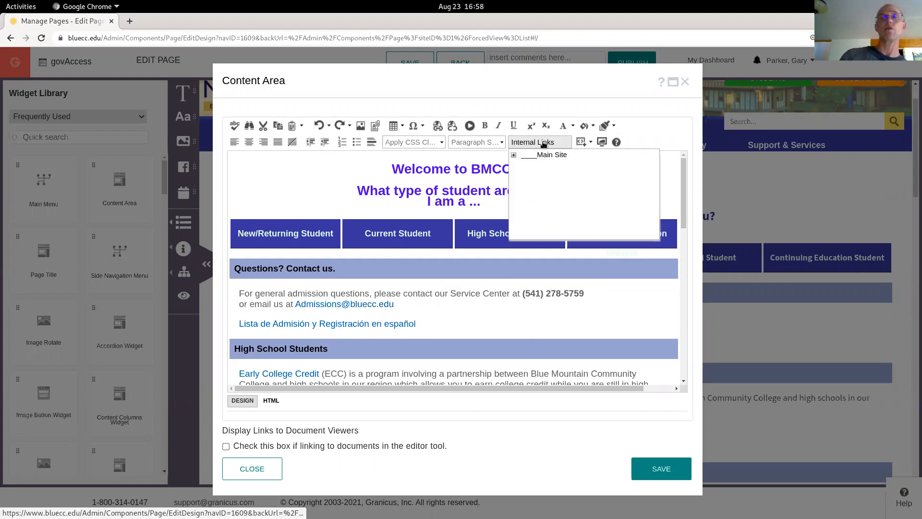
pyautogui.click(514, 155)
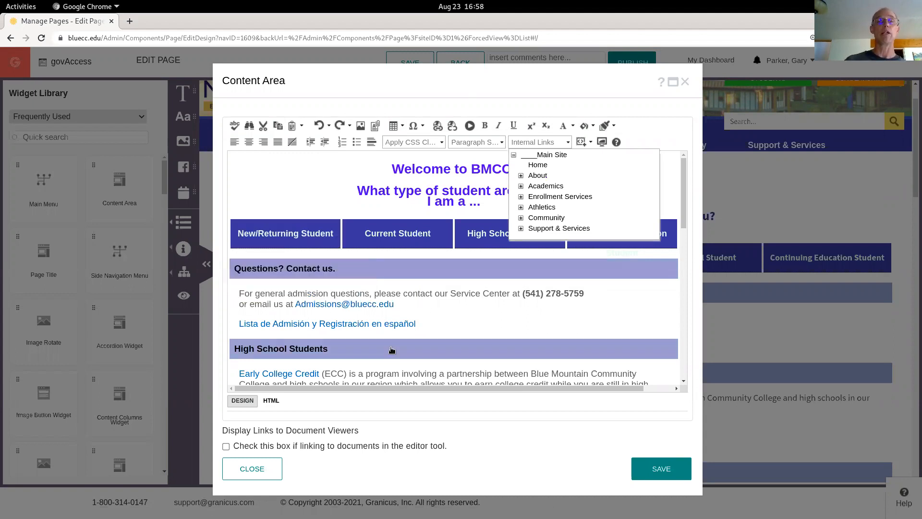
pyautogui.scroll(-5, 394, 366)
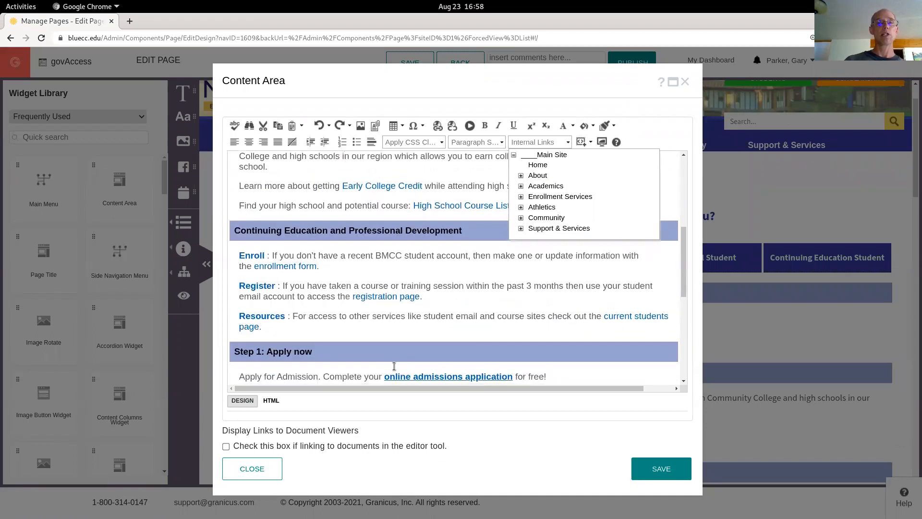
# Inspect the Register link in the Hyperlink Manager, cancel it, and close the Content Area dialog without saving
pyautogui.click(258, 286)
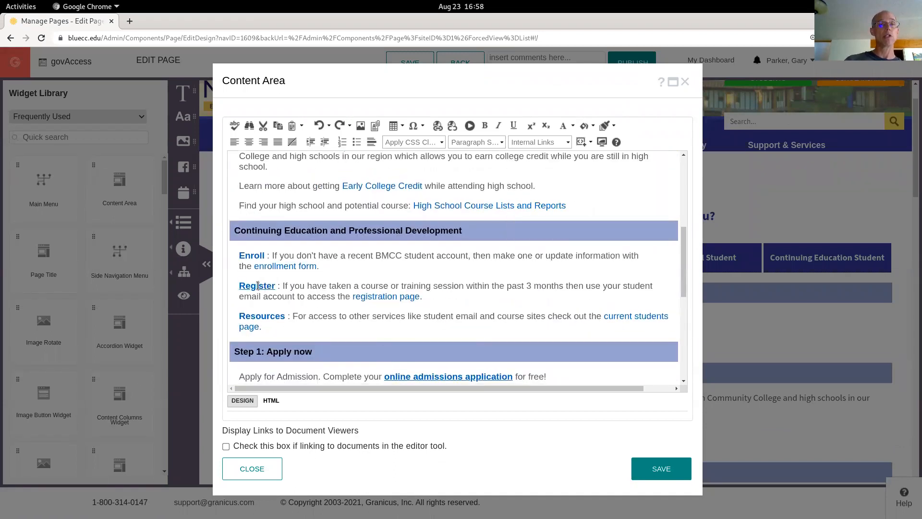
pyautogui.click(258, 286)
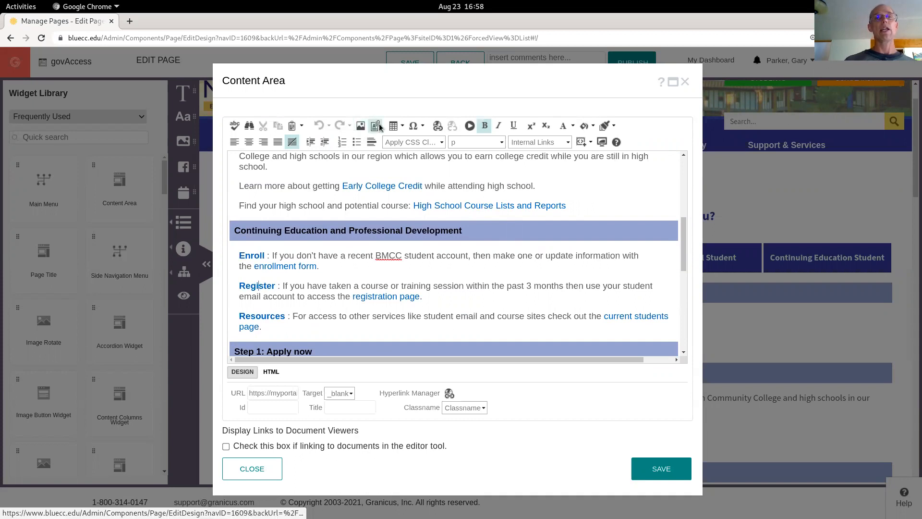
pyautogui.click(438, 125)
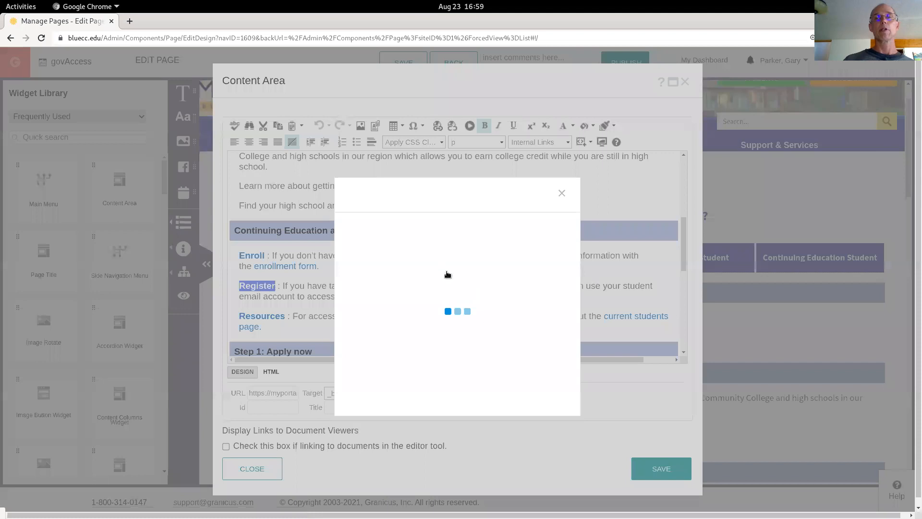
pyautogui.doubleClick(451, 235)
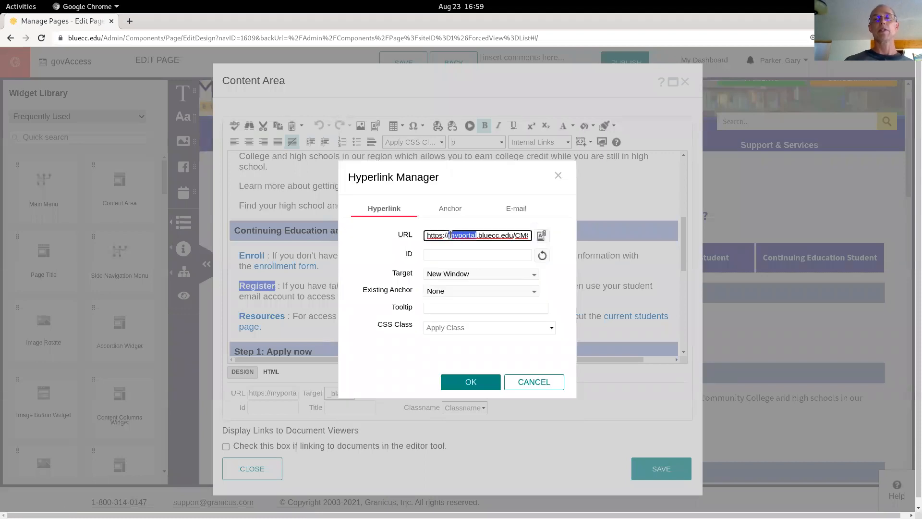
pyautogui.click(530, 381)
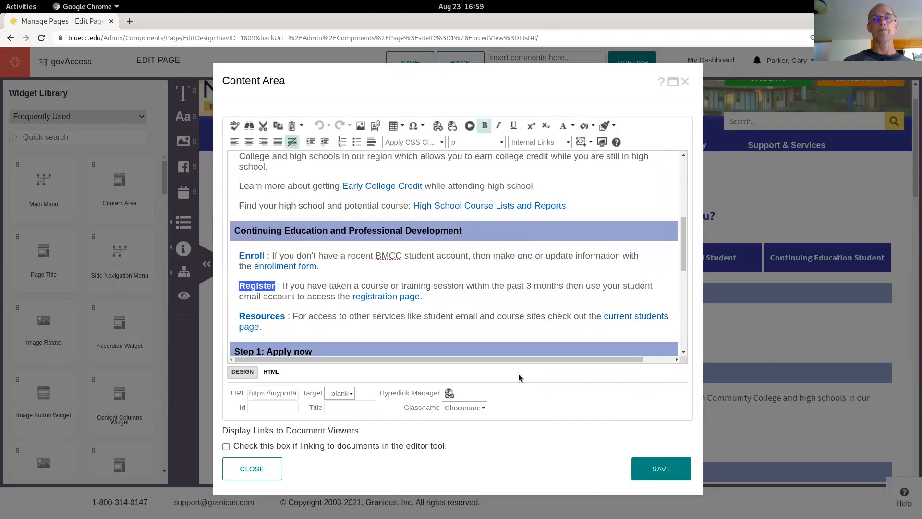
pyautogui.click(464, 286)
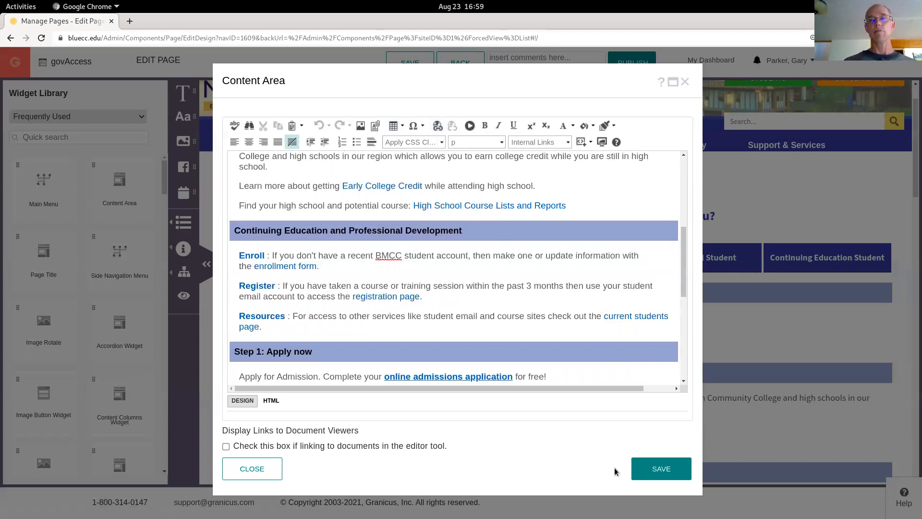
pyautogui.click(251, 469)
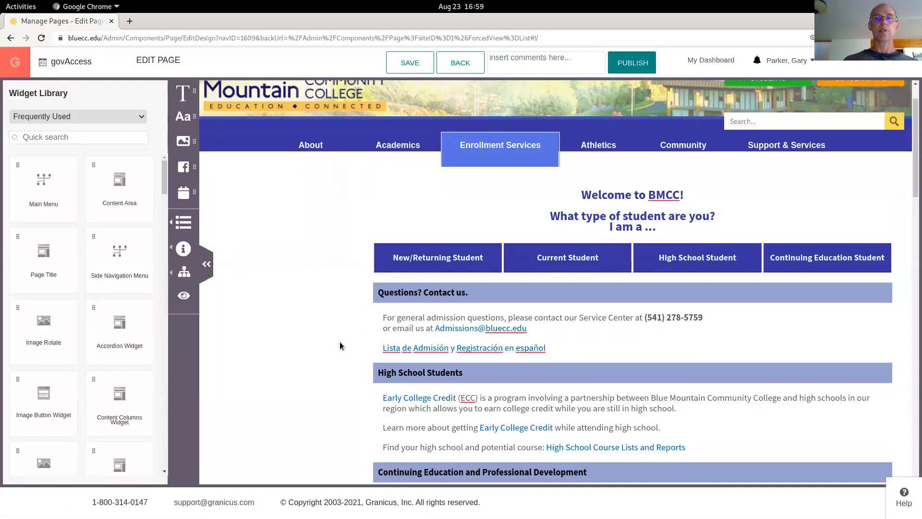
# Publish the edited Getting Started edits page
pyautogui.scroll(-7, 340, 346)
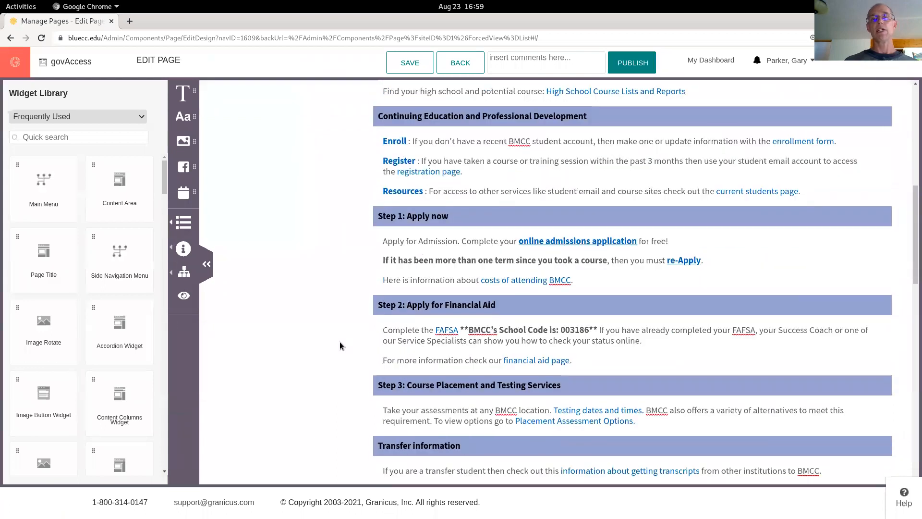
pyautogui.scroll(-2, 340, 346)
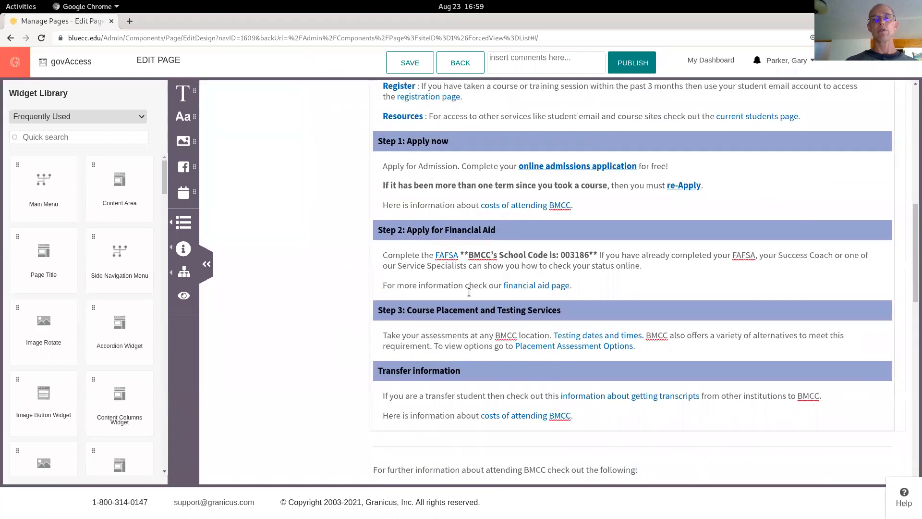
pyautogui.scroll(-4, 468, 292)
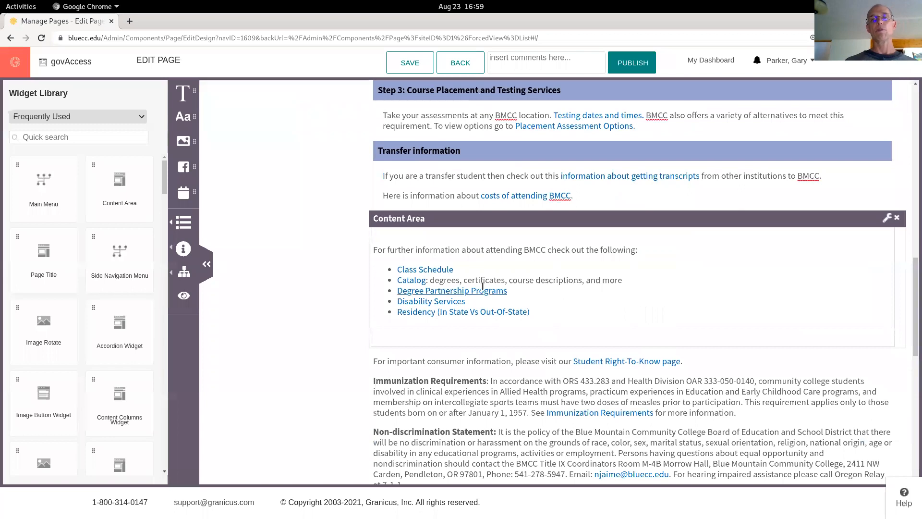
pyautogui.scroll(-3, 482, 286)
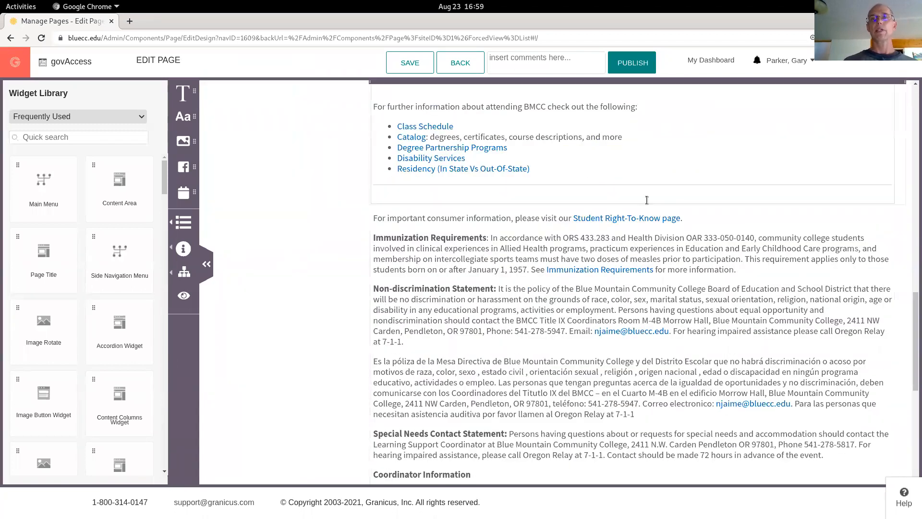
pyautogui.scroll(5, 646, 201)
pyautogui.scroll(12, 646, 200)
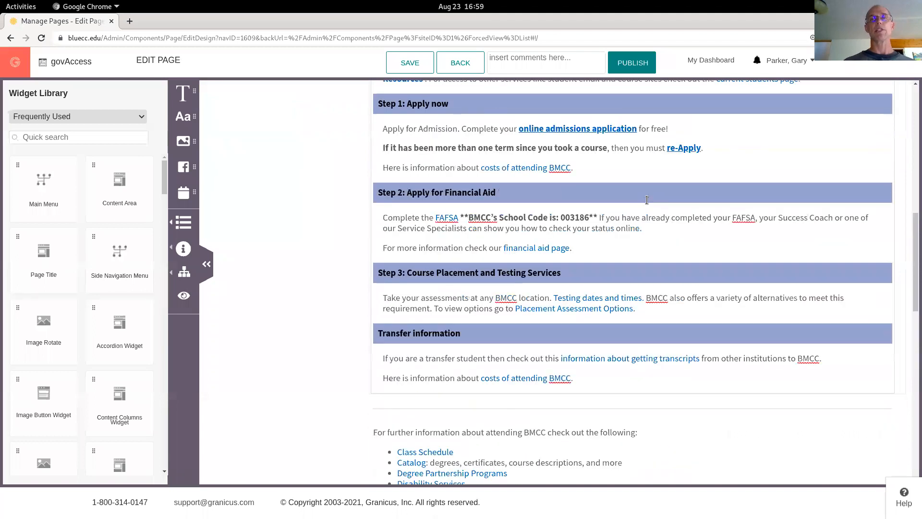
pyautogui.scroll(3, 647, 201)
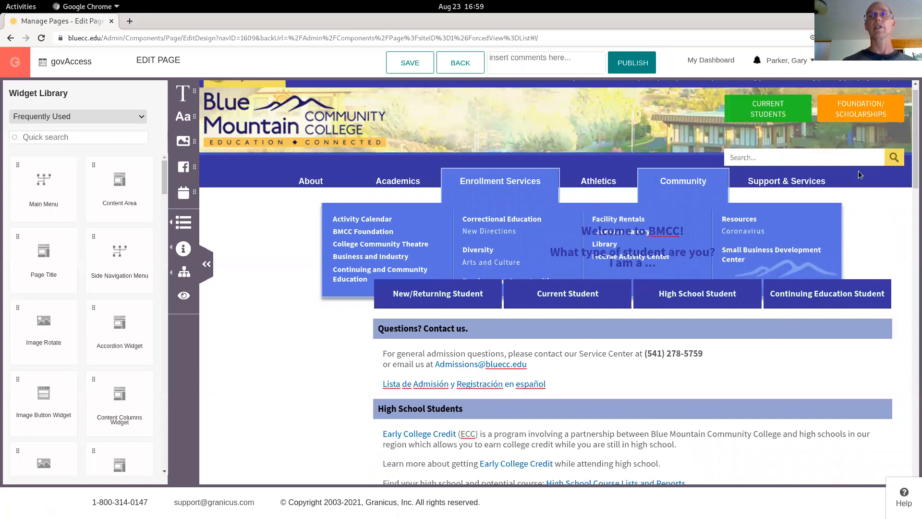
pyautogui.click(623, 65)
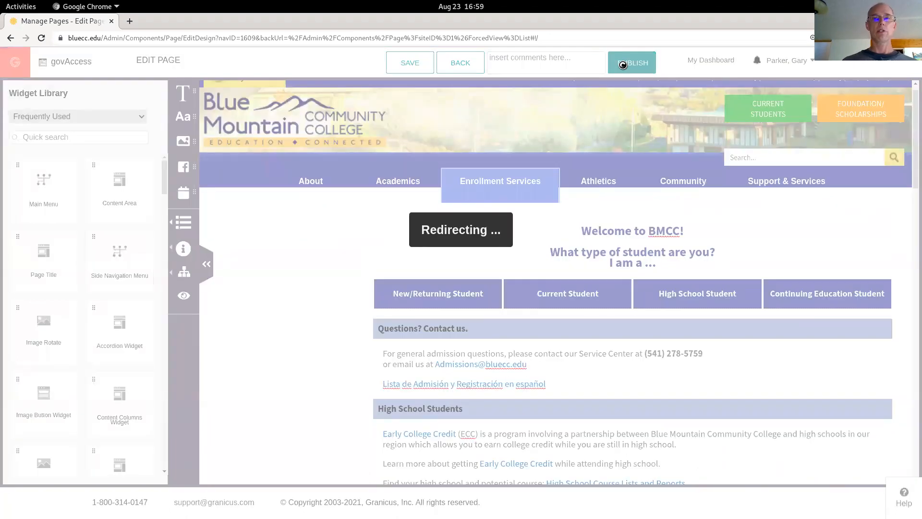